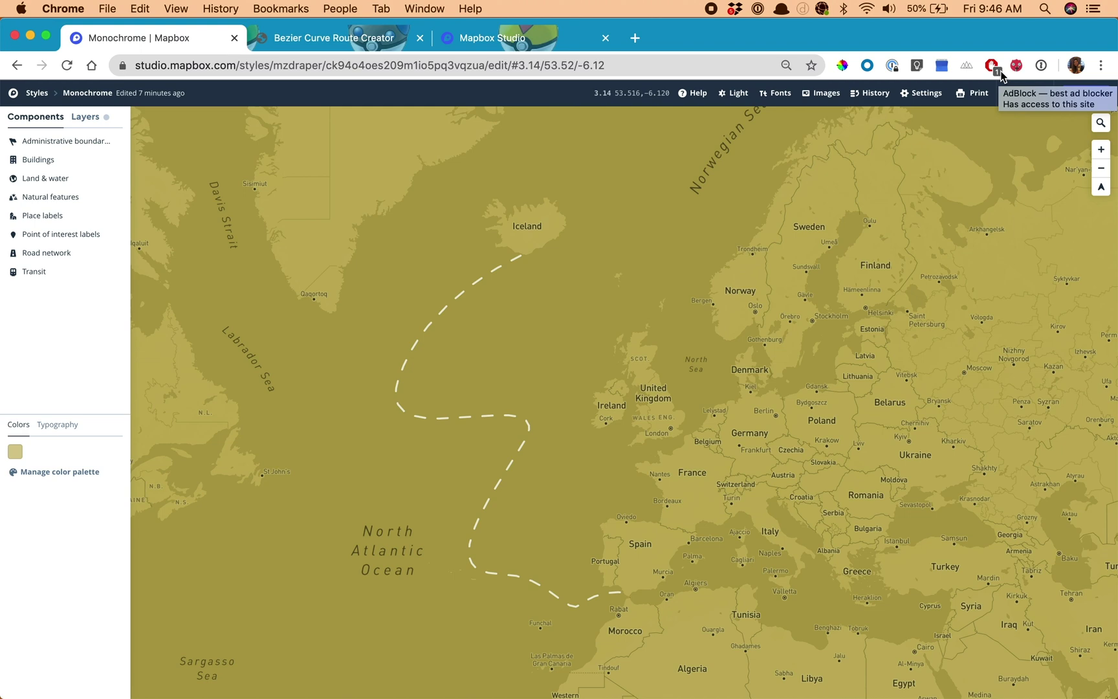
- Bring the Bezier Curve Route Creator window up beside the Monochrome style in Mapbox Studio
key("super+grave")
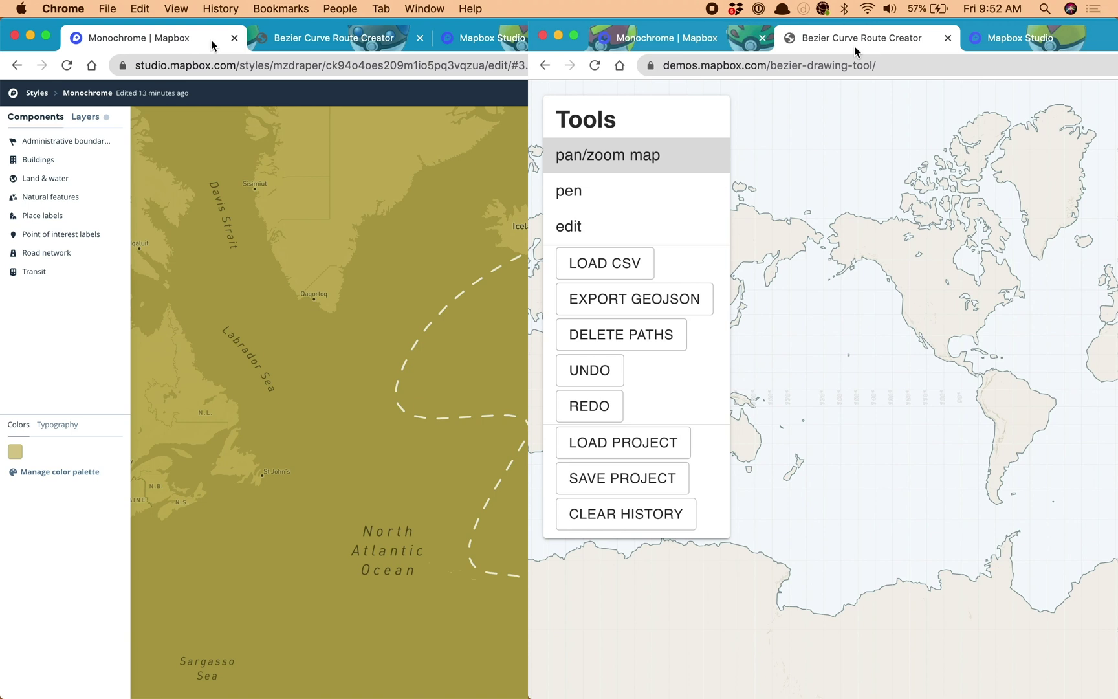
- Maximize the route creator and pan the map to Europe and the North Atlantic
left_click_drag(854, 46, 326, 47)
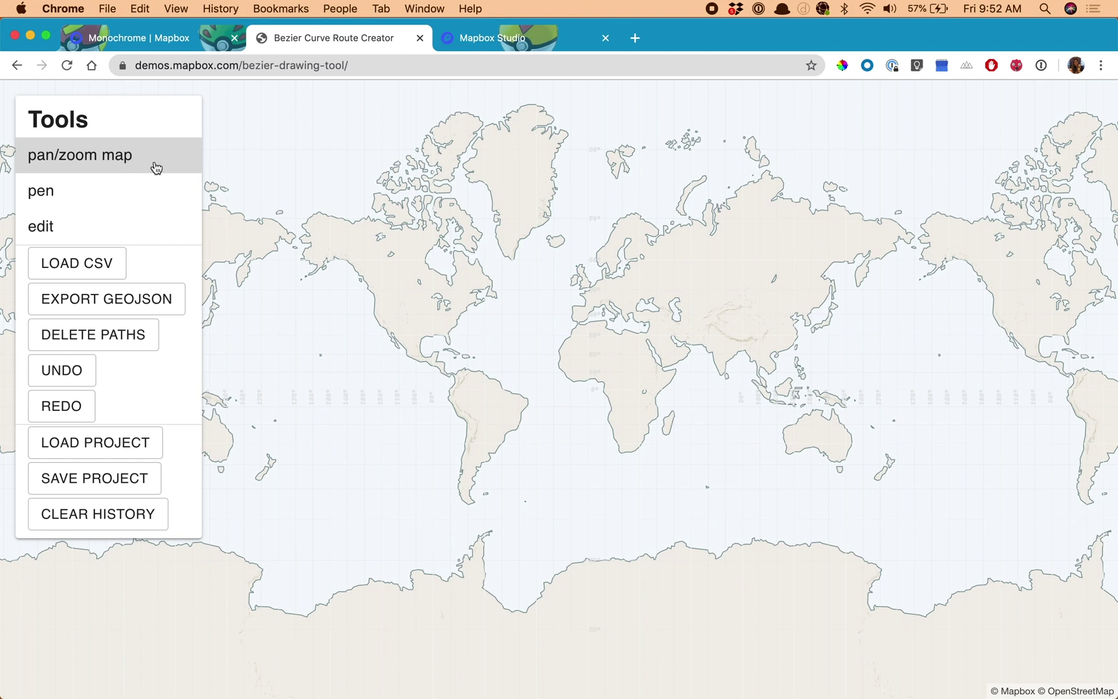
scroll(529, 334, "up", 3)
left_click_drag(632, 283, 462, 454)
- Sketch and bend a trial curve south of Iceland, then undo it twice
left_click(120, 187)
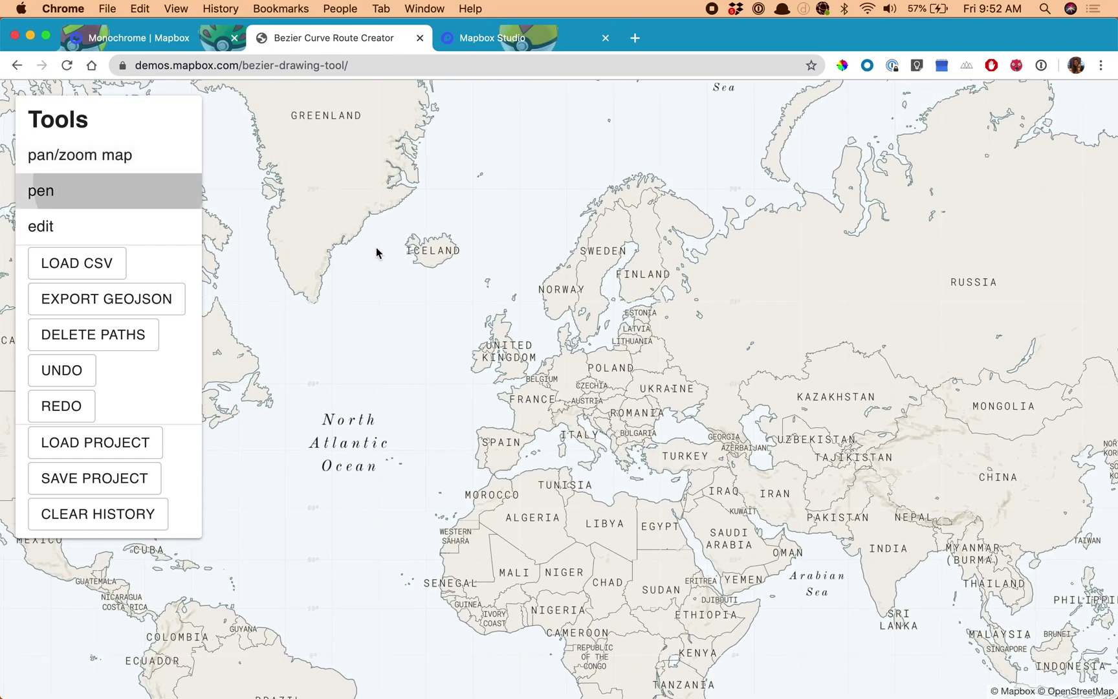
left_click(405, 277)
left_click(419, 416)
left_click_drag(428, 423, 470, 405)
left_click(120, 228)
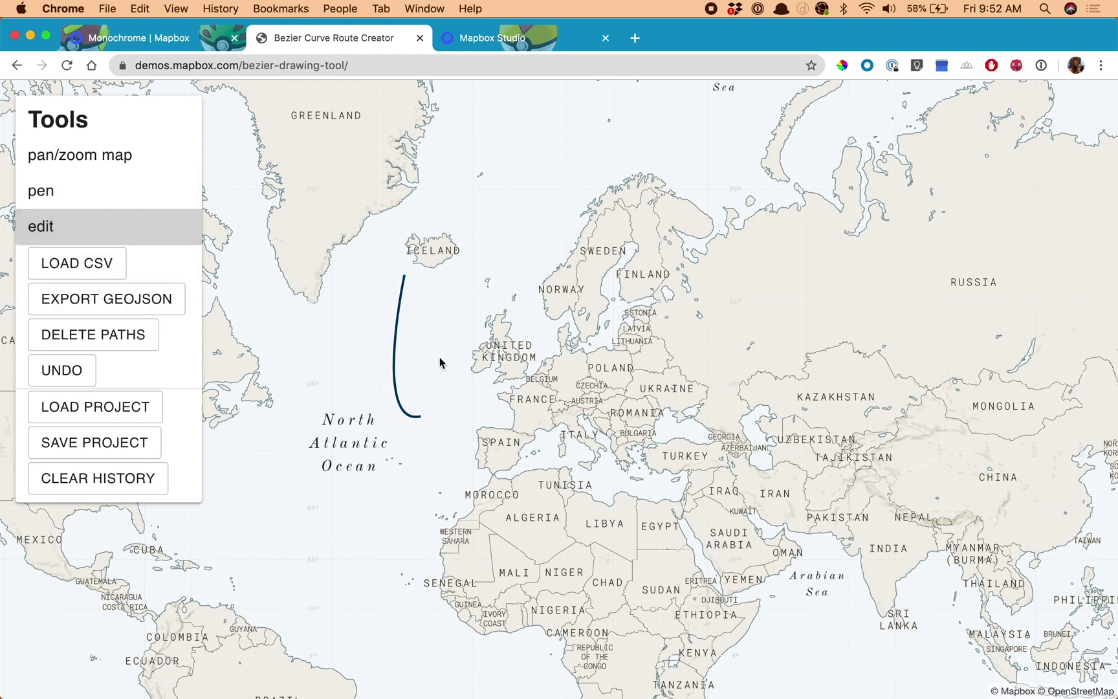
left_click_drag(395, 350, 448, 356)
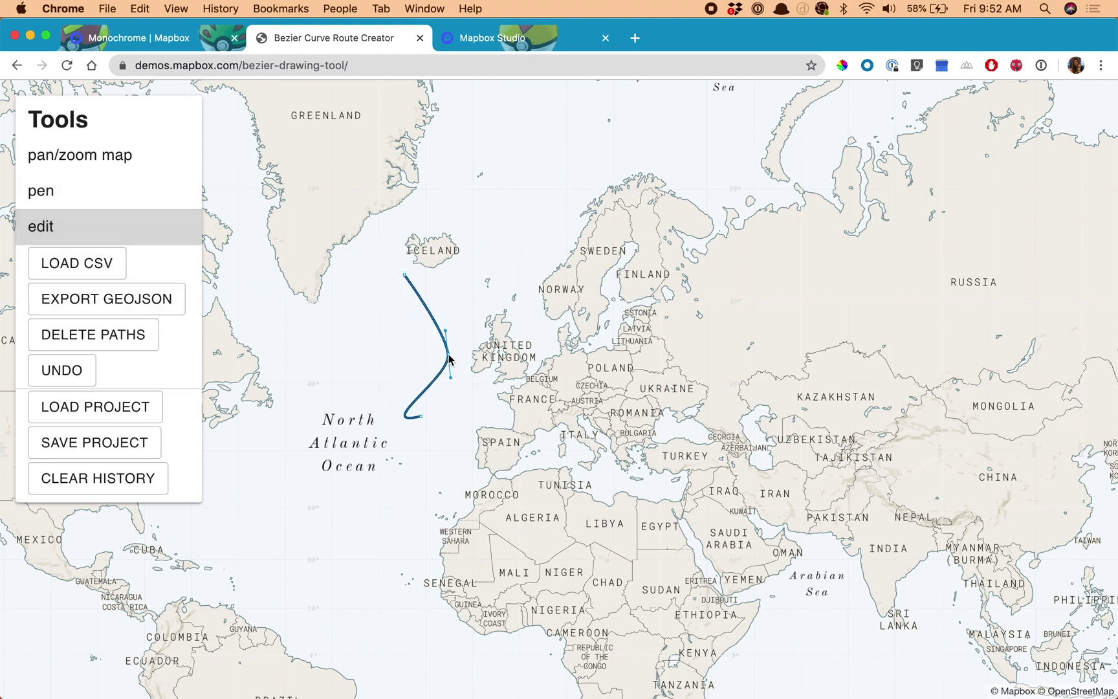
left_click(69, 384)
left_click(69, 384)
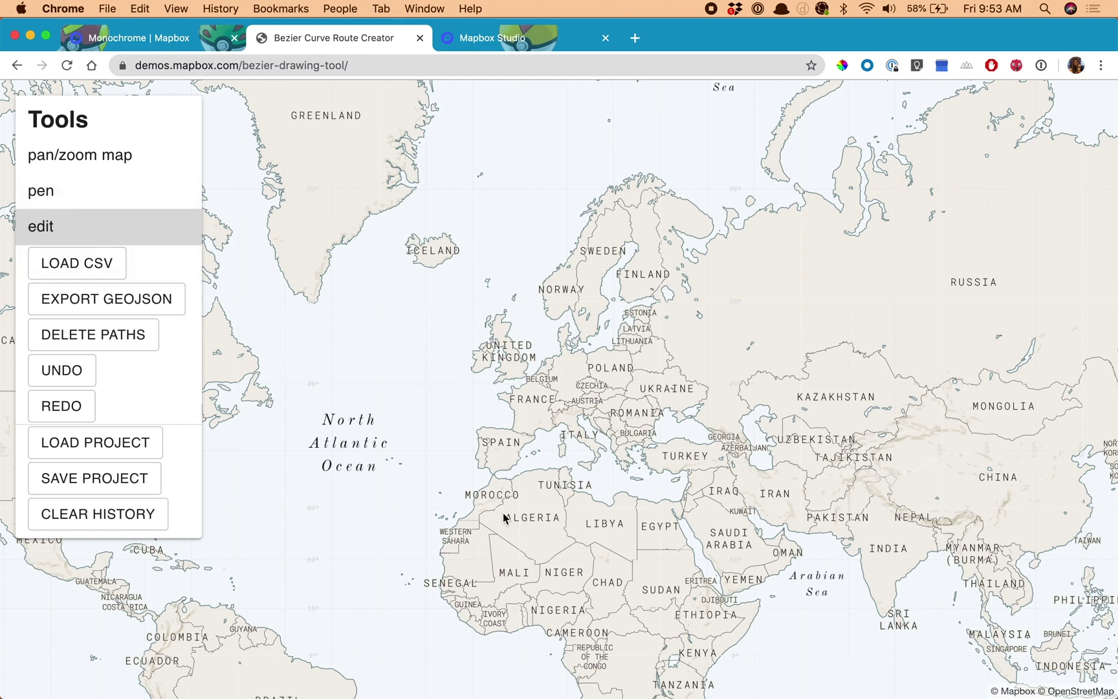
- Draw a curved path from Iceland through a mid-Atlantic point to near Gibraltar
left_click(128, 199)
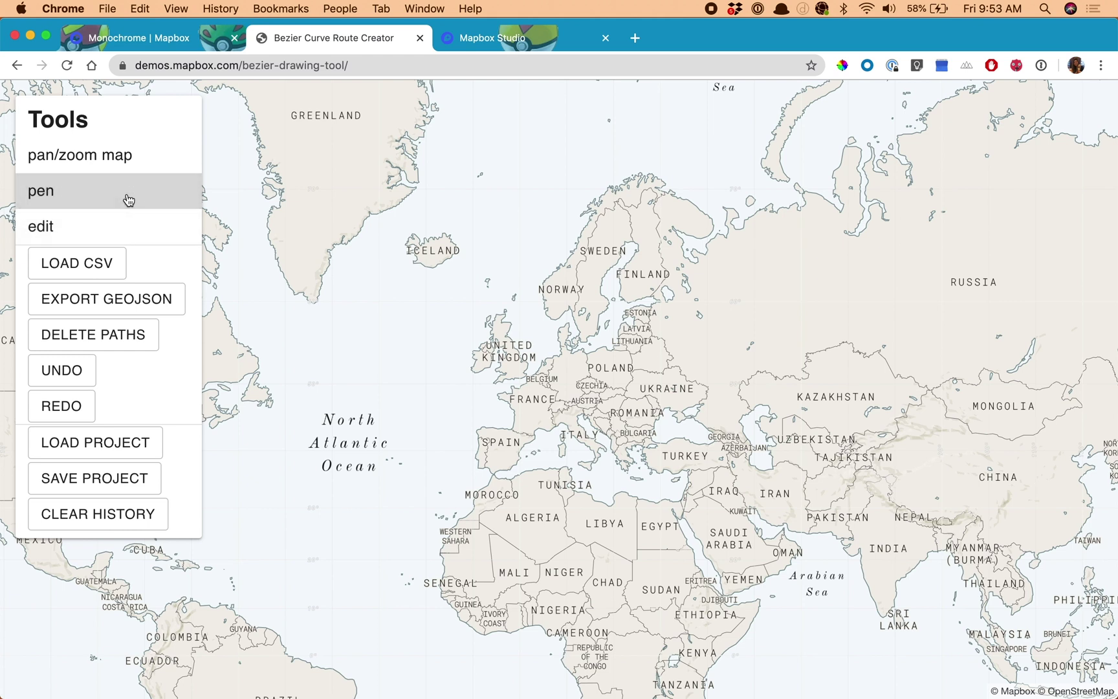
left_click(431, 271)
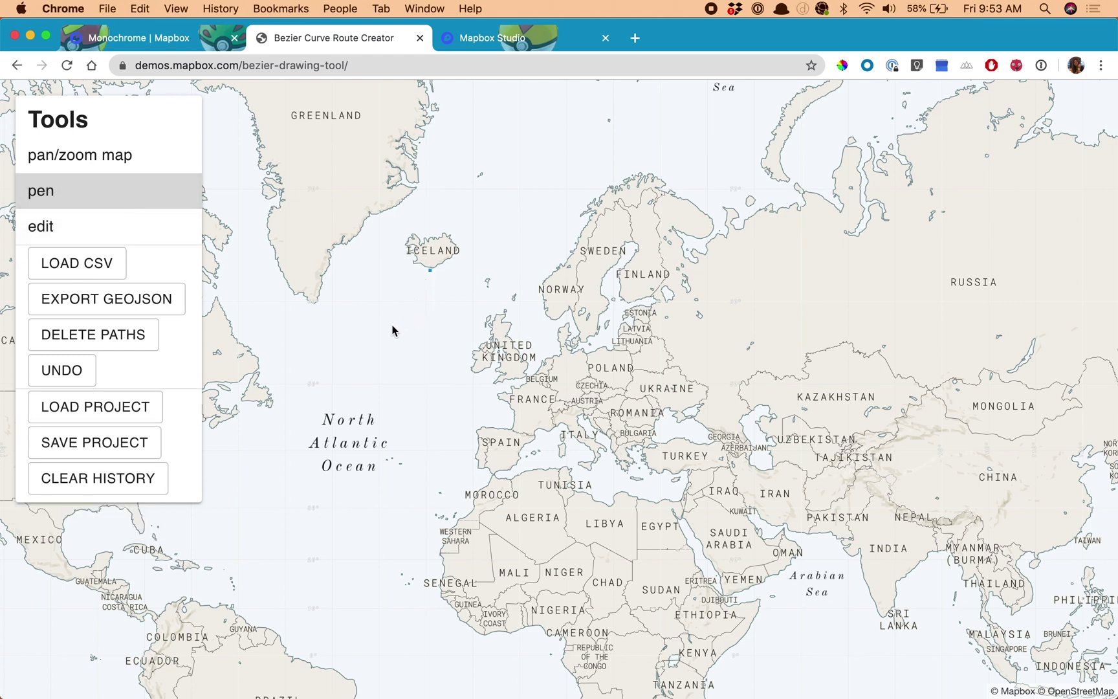
left_click_drag(390, 324, 454, 471)
left_click_drag(469, 477, 491, 481)
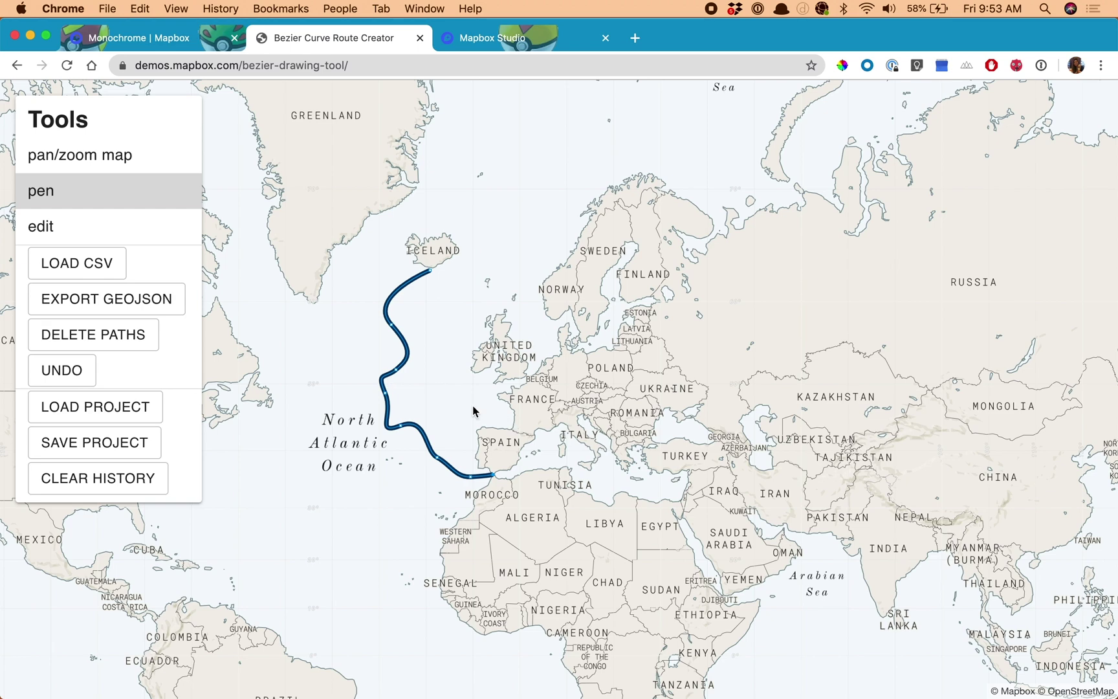
- Select the route and pull its mid-Atlantic bends further west
left_click(108, 239)
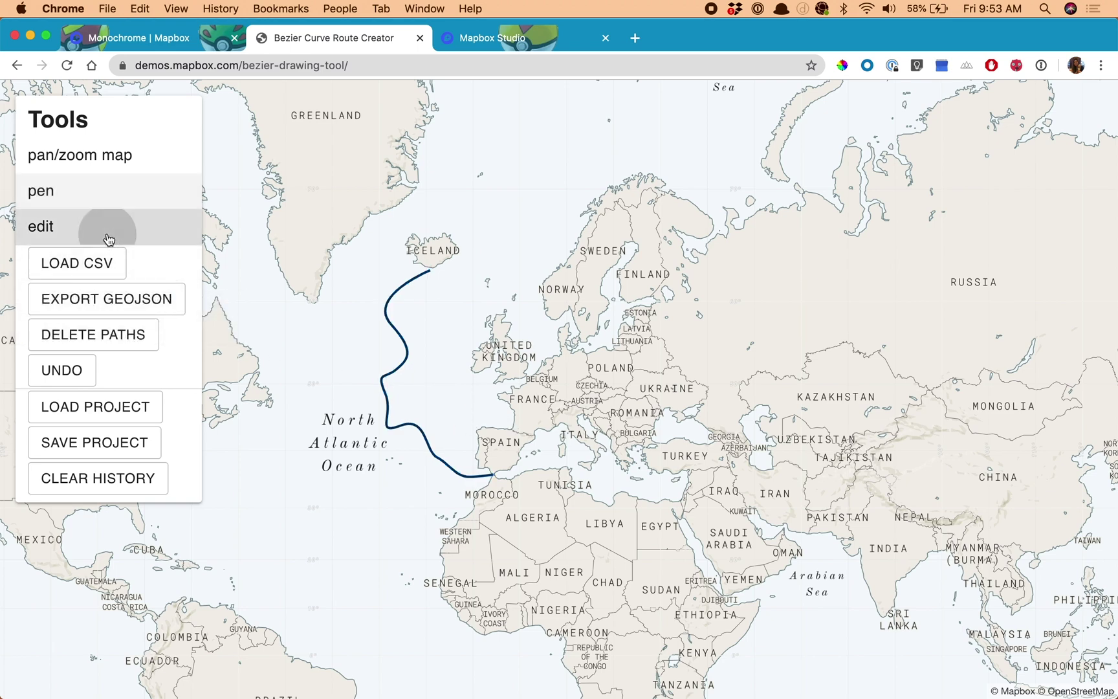
left_click(382, 383)
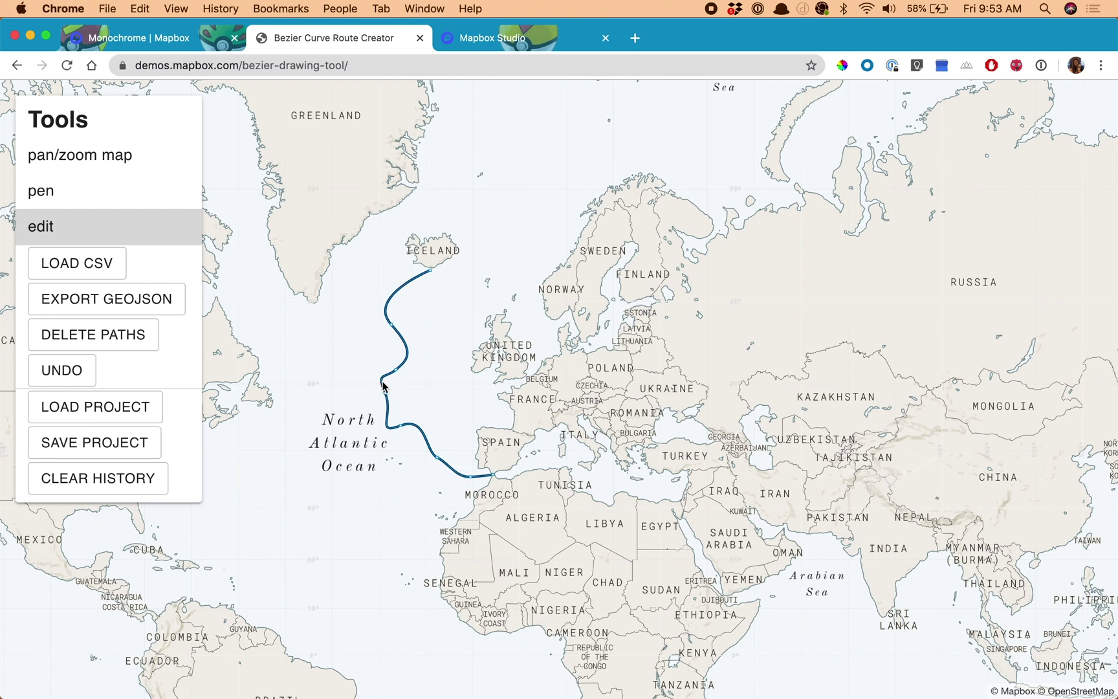
left_click_drag(381, 381, 372, 379)
left_click(386, 396)
mouse_move(393, 417)
left_mouse_down()
mouse_move(432, 404)
mouse_move(405, 406)
left_mouse_up()
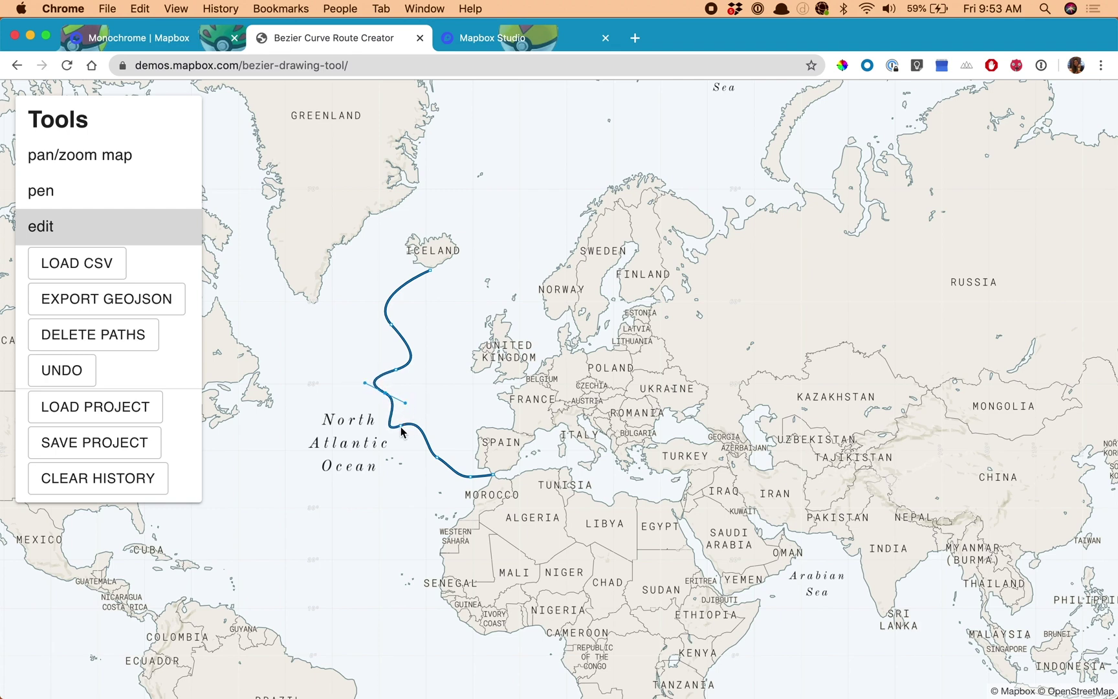
- Level the curve west of Spain, dip the route toward Morocco, and export as GeoJSON
left_click(402, 427)
left_click_drag(375, 438, 388, 426)
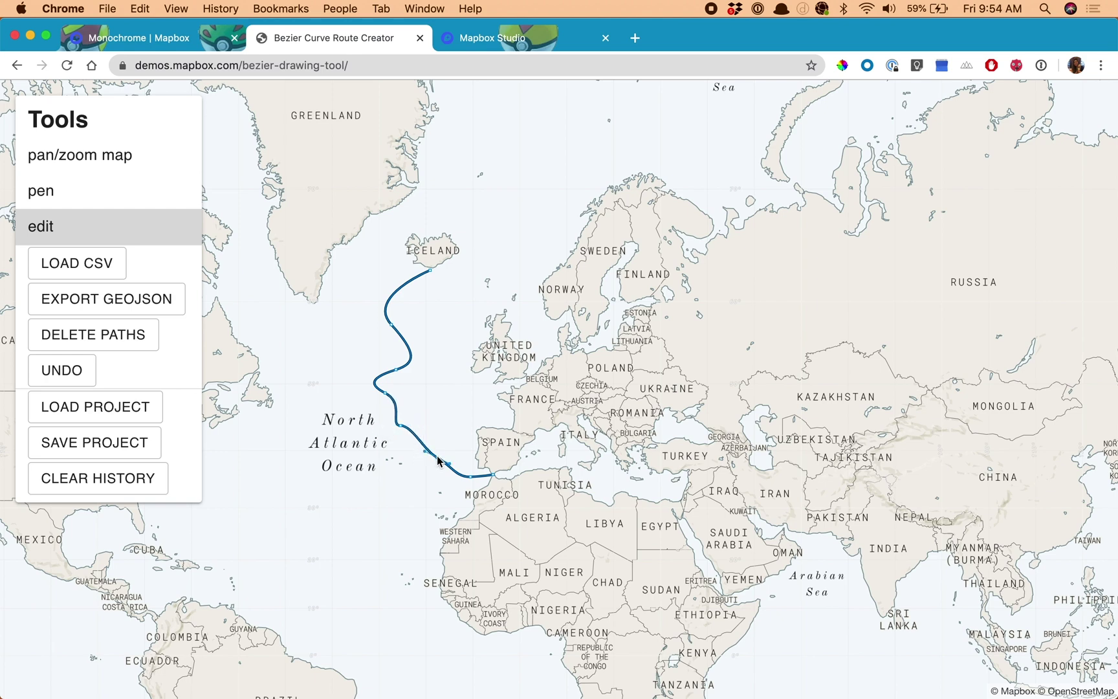
left_click_drag(425, 456, 381, 442)
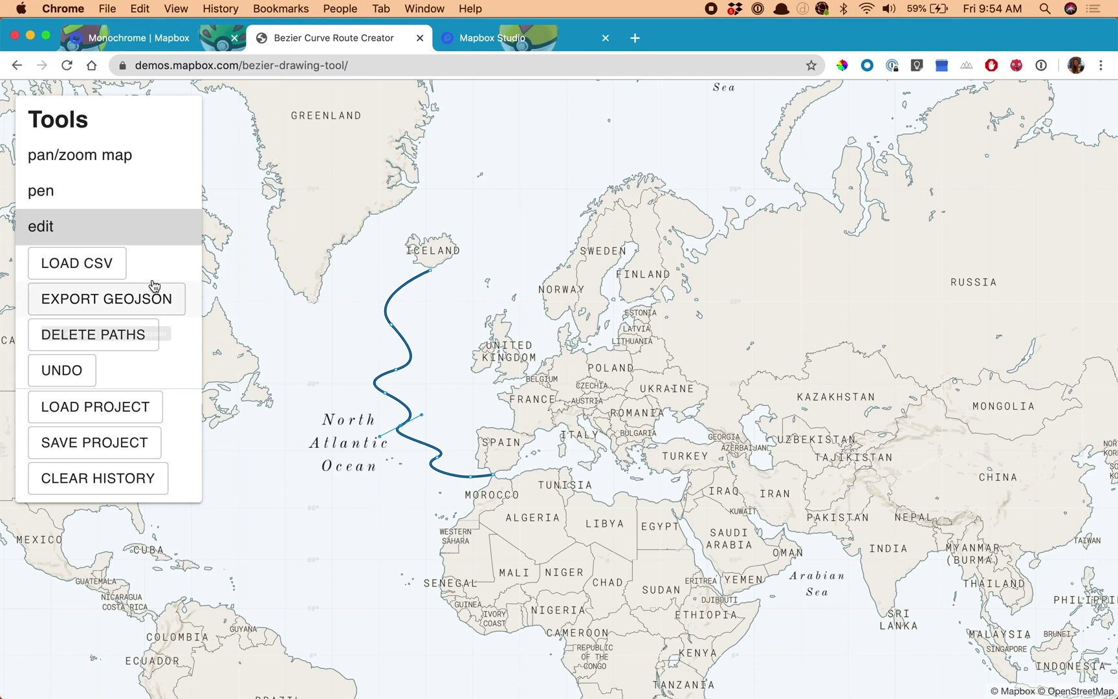
left_click(148, 301)
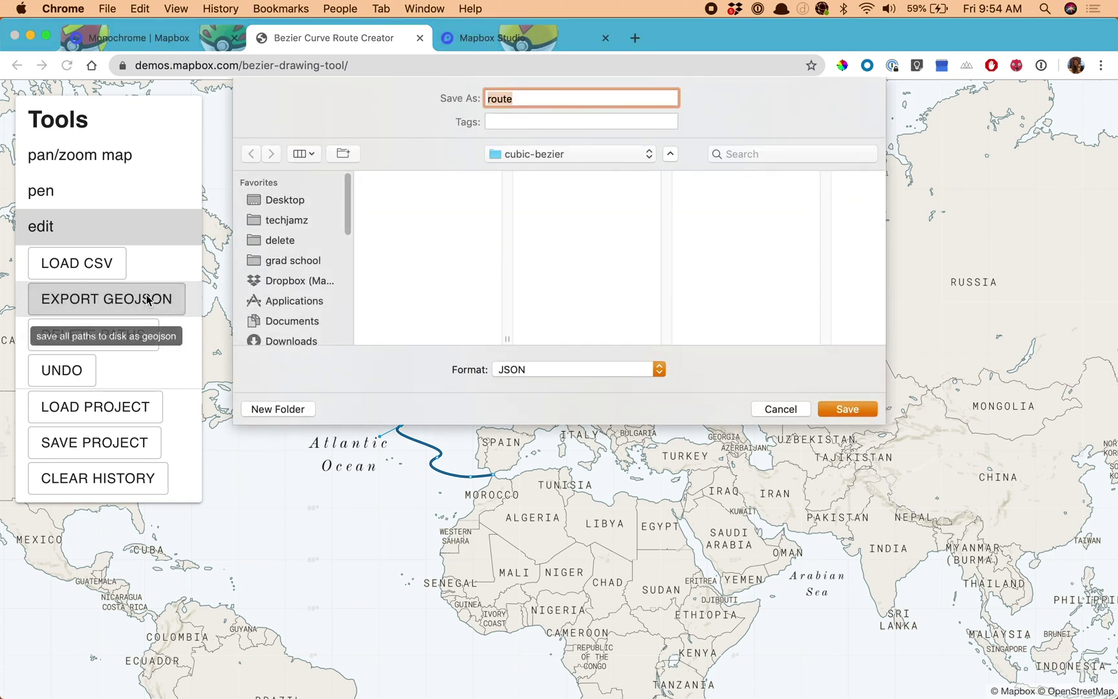
- Save the GeoJSON export under the name route
left_click(846, 409)
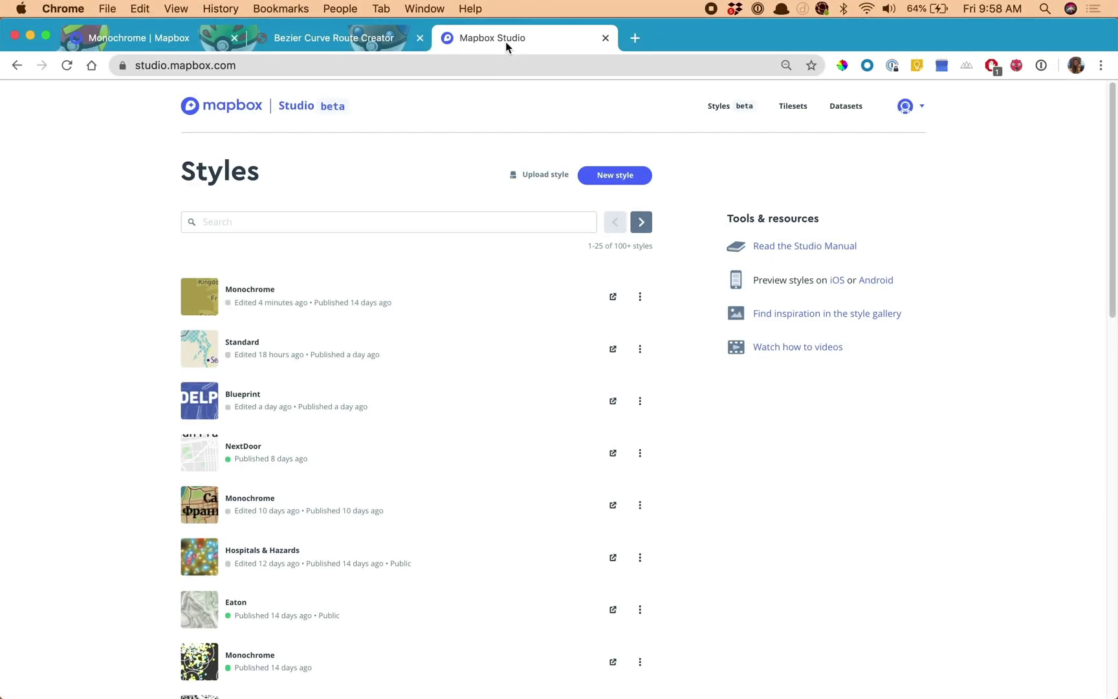
- Create a new style from the Monochrome template using its Golden variation
left_click(603, 176)
left_click(590, 189)
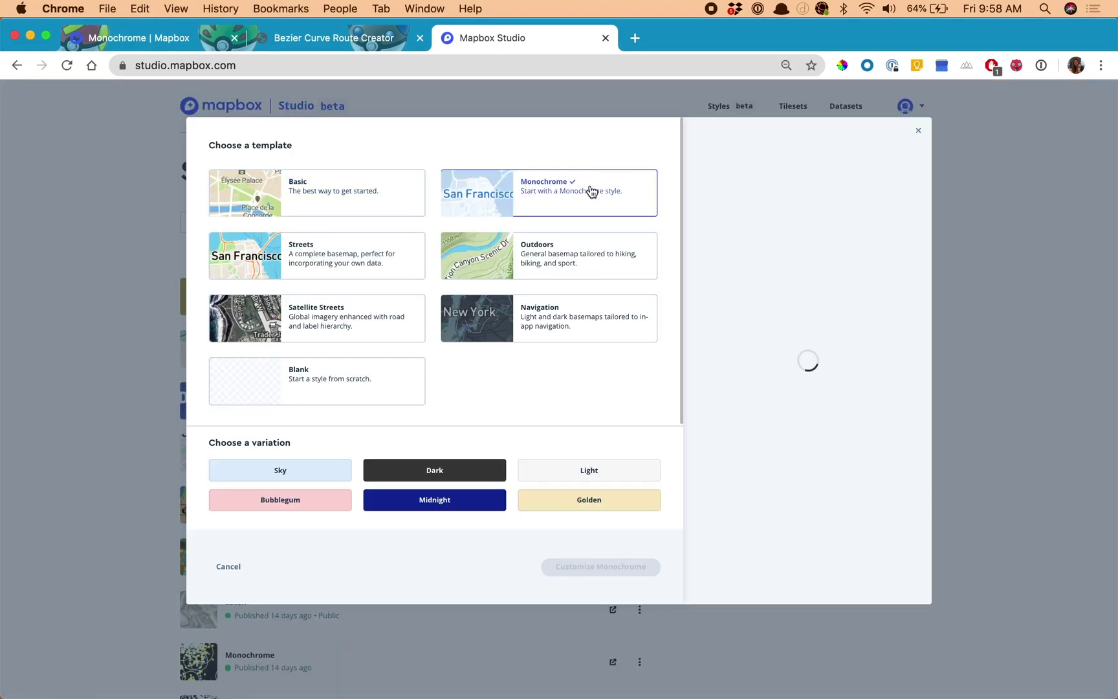
left_click(597, 501)
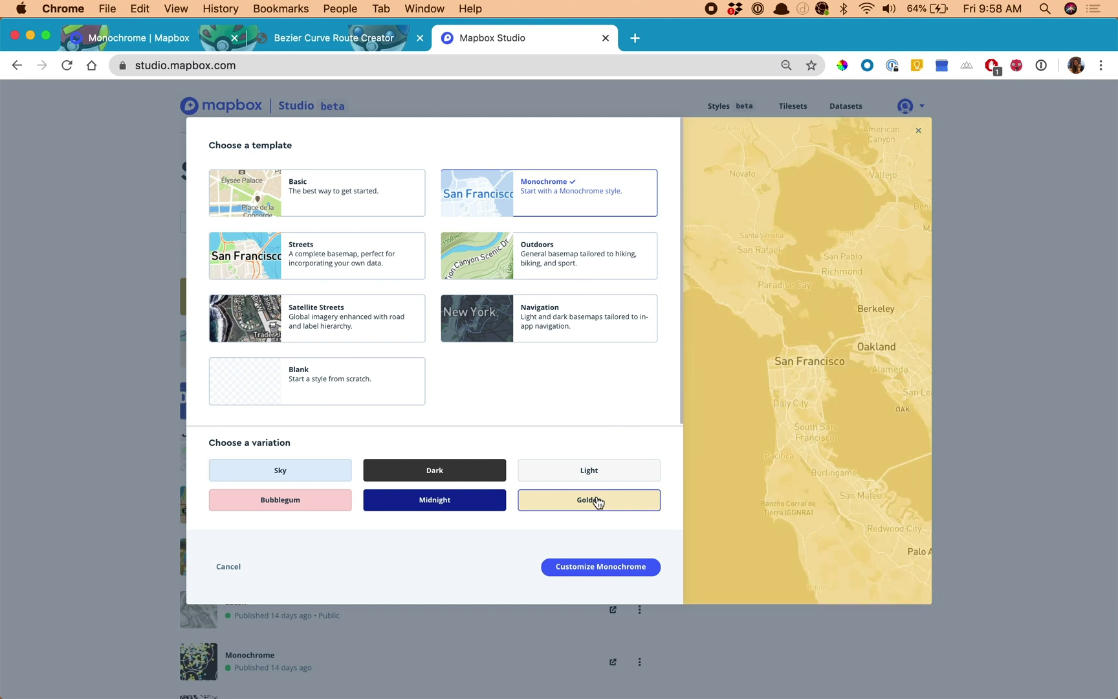
left_click(596, 567)
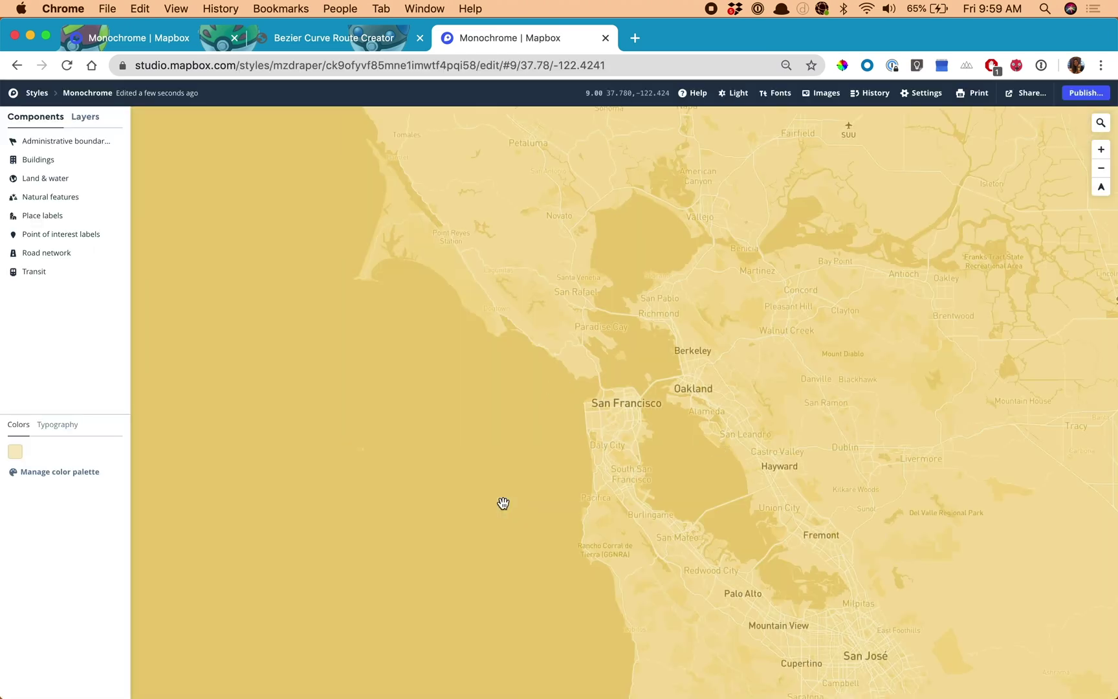
- Upload route.json as a new tileset from the New layer panel
left_click(84, 117)
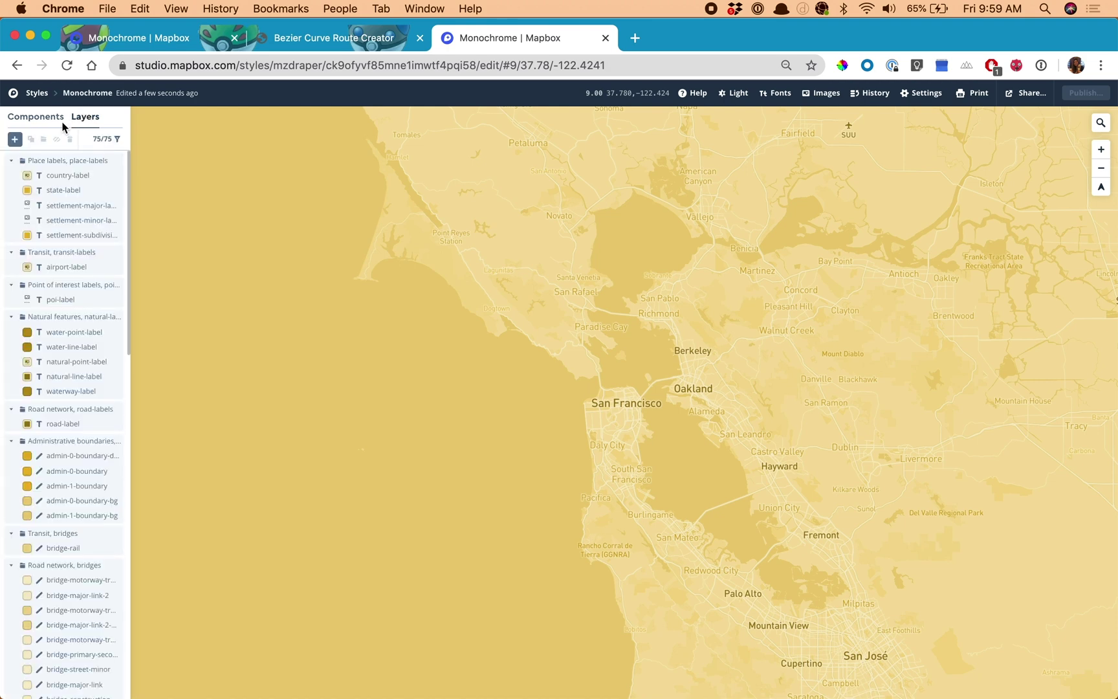
left_click(14, 139)
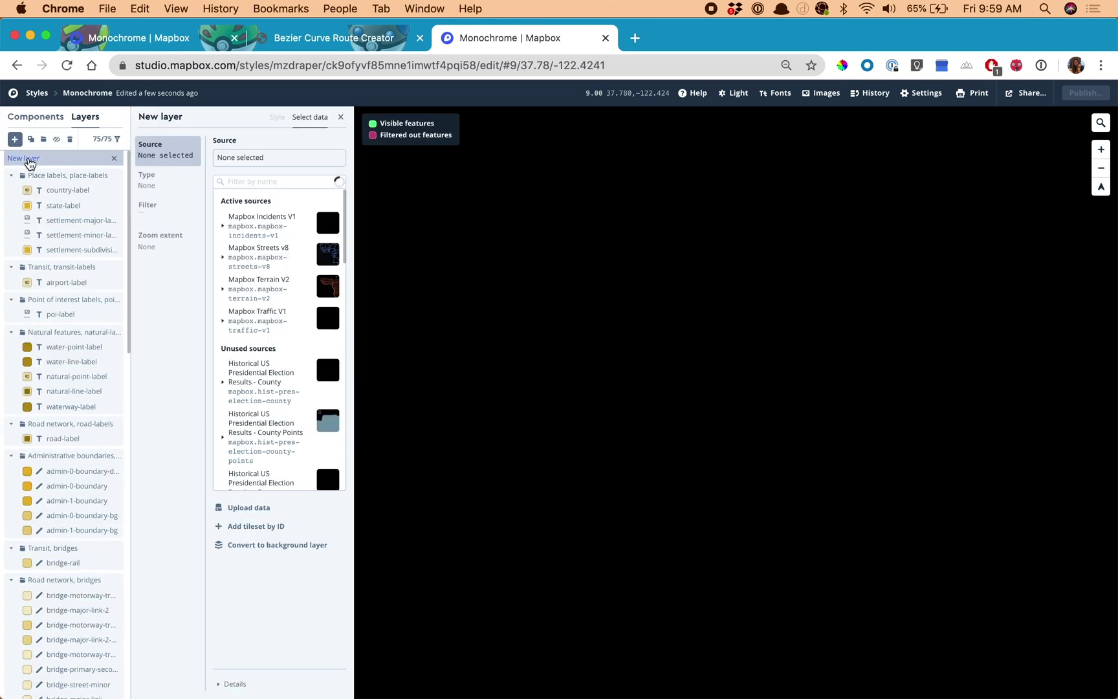
left_click(243, 507)
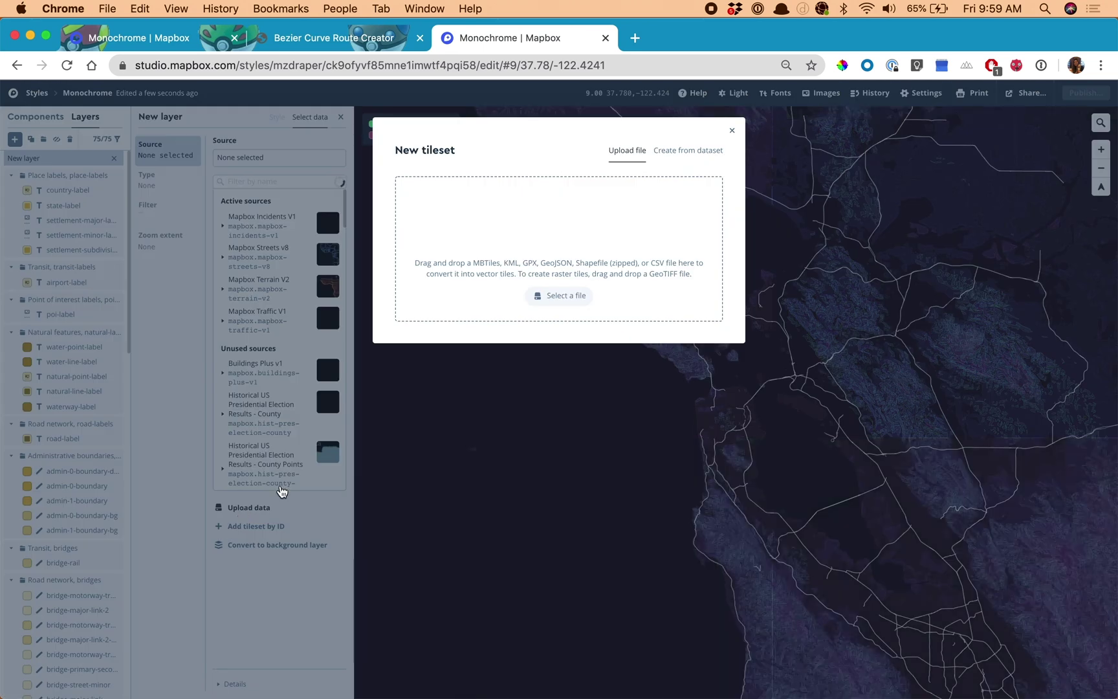
left_click(562, 295)
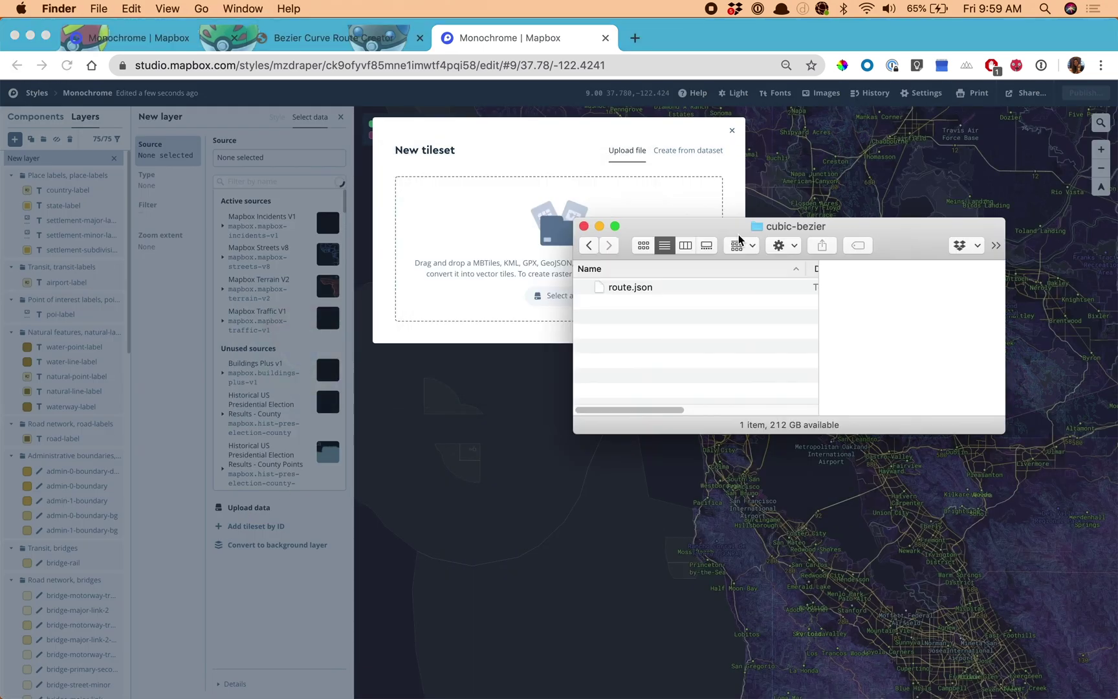
left_click(774, 315)
left_click_drag(756, 319, 555, 278)
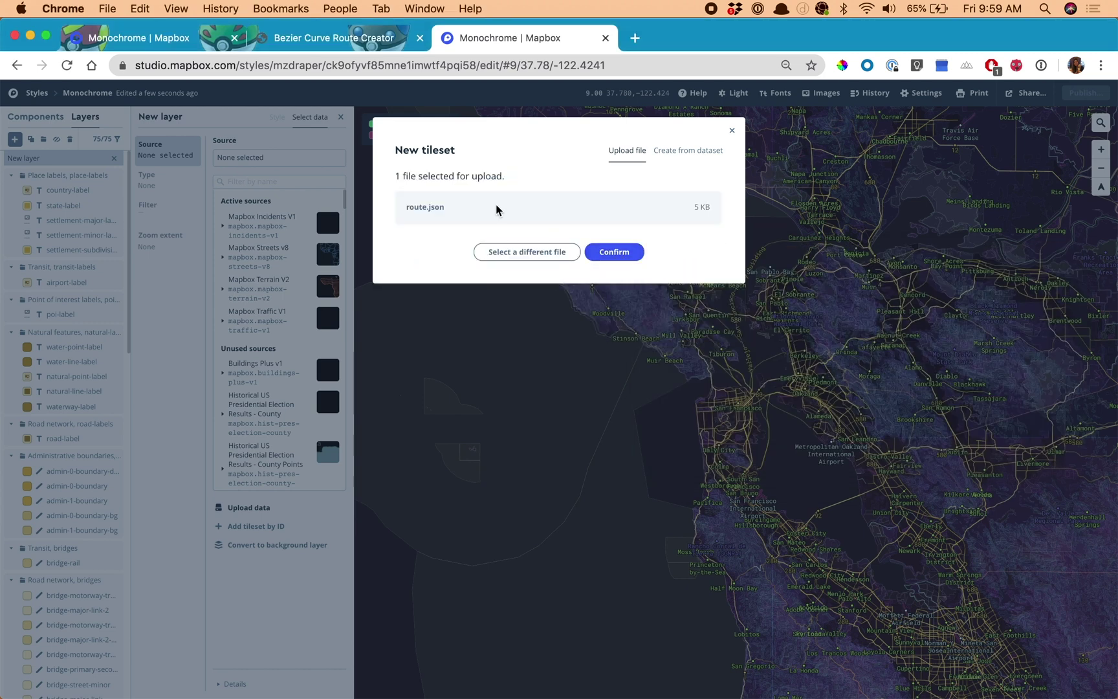
left_click(634, 260)
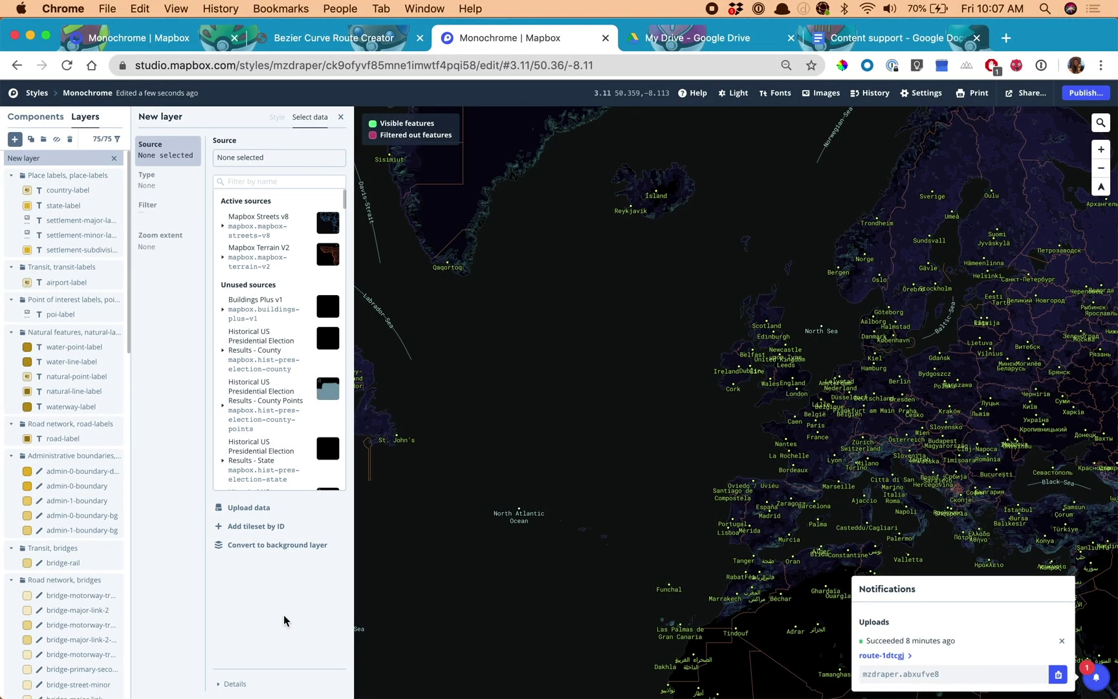
- Filter sources by 'route' and use the route-1dtcgj tileset as the layer source
left_click(244, 180)
type("r")
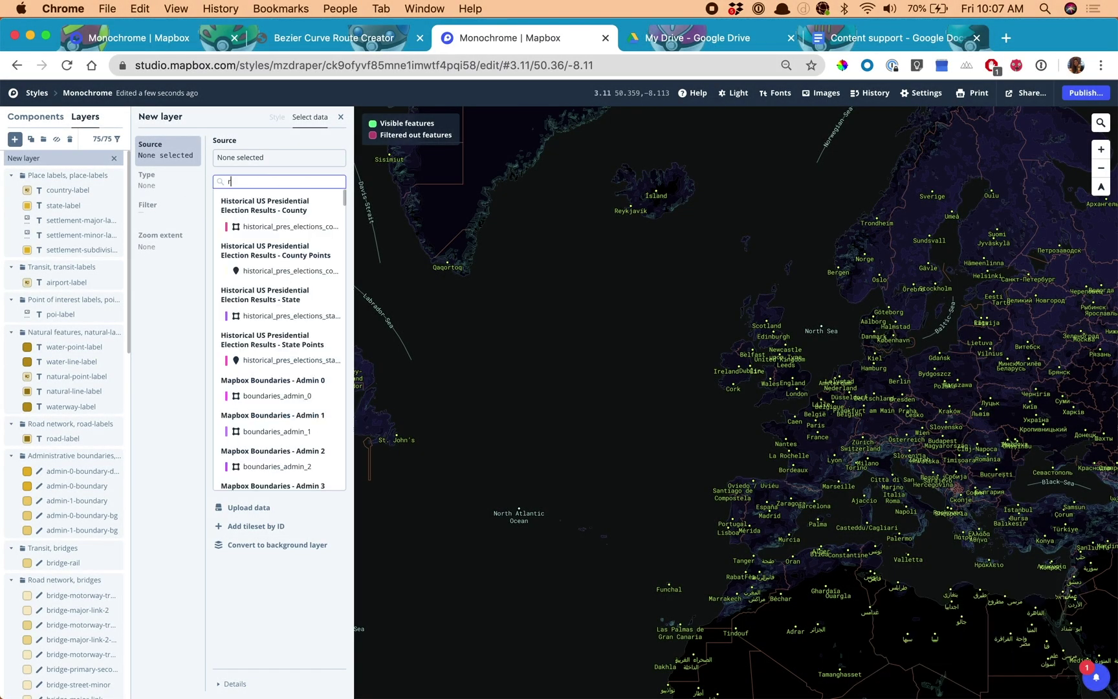
type("oute")
left_click(279, 217)
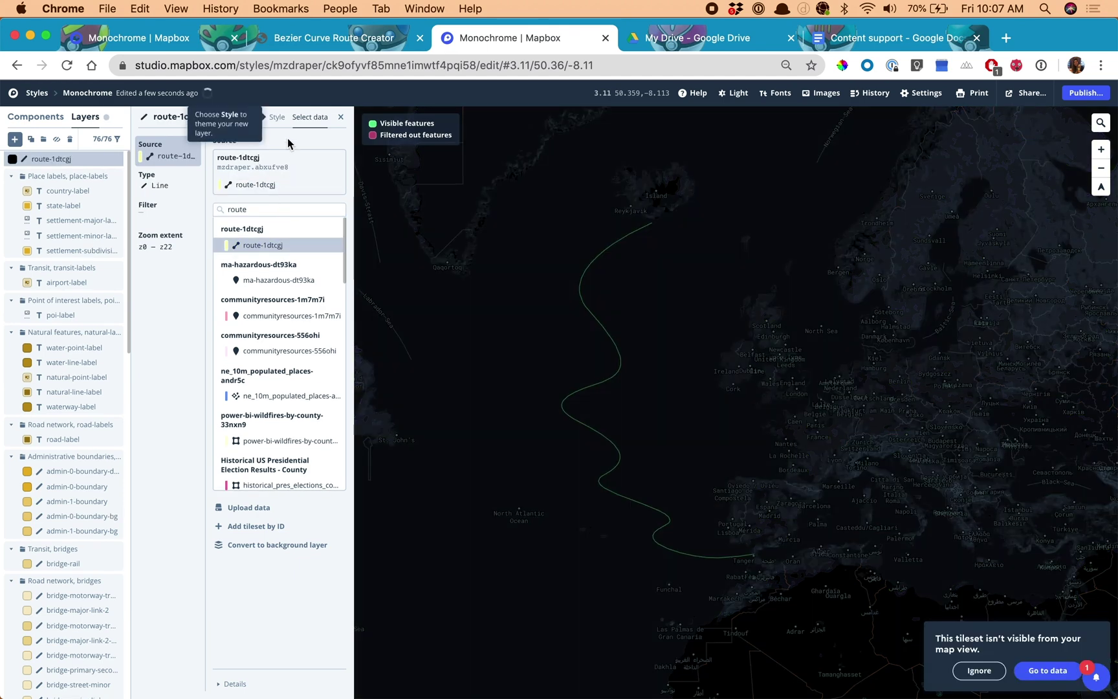
left_click(281, 125)
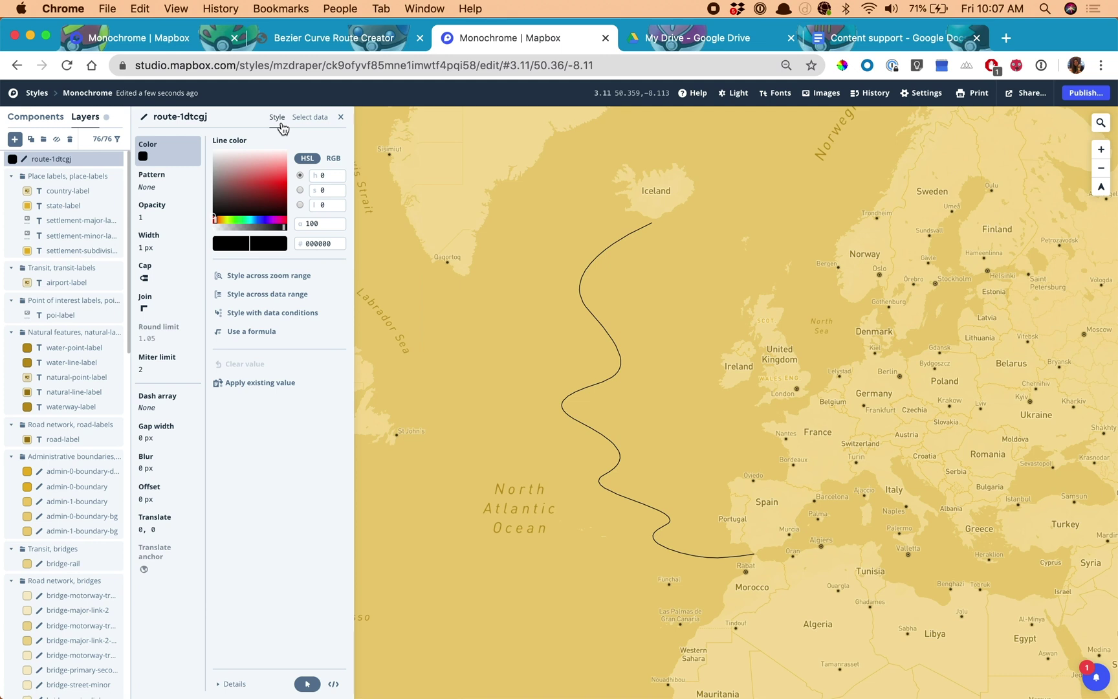
- Set the route line colour to #ffffff and its width to 2 px
left_click(214, 152)
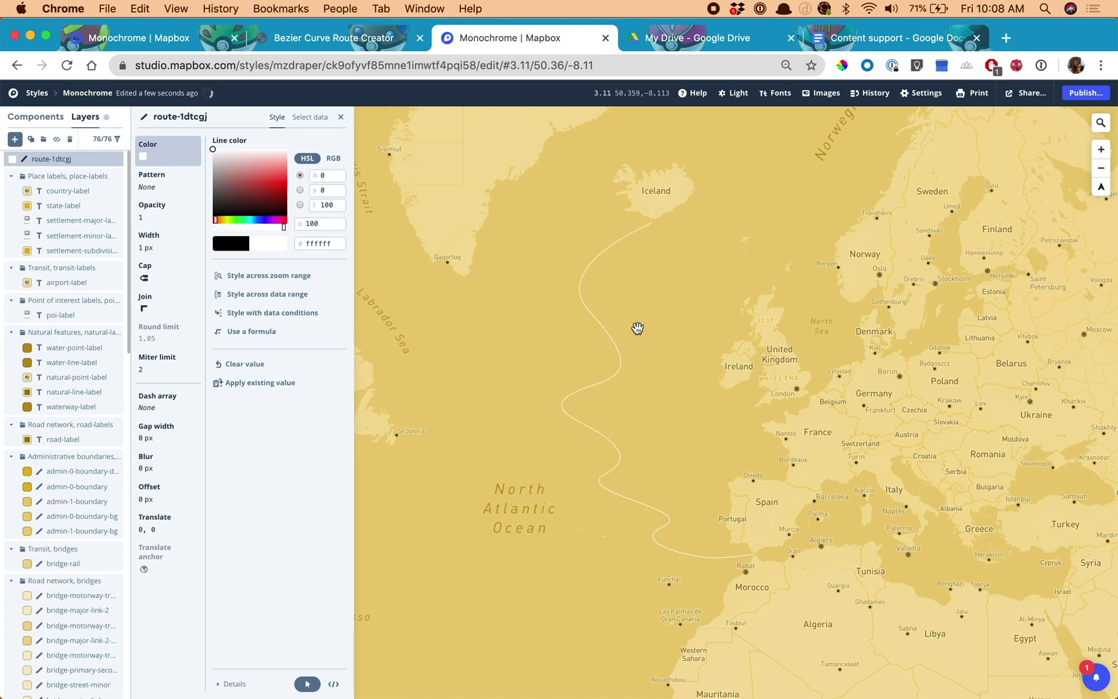
left_click(177, 242)
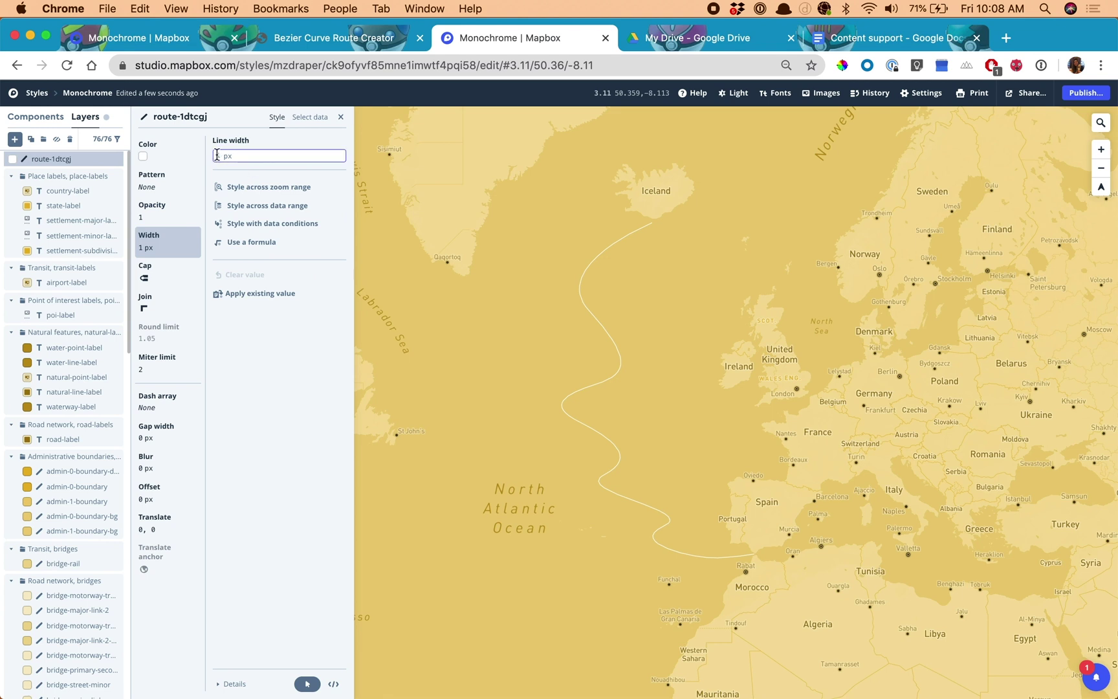
type("2")
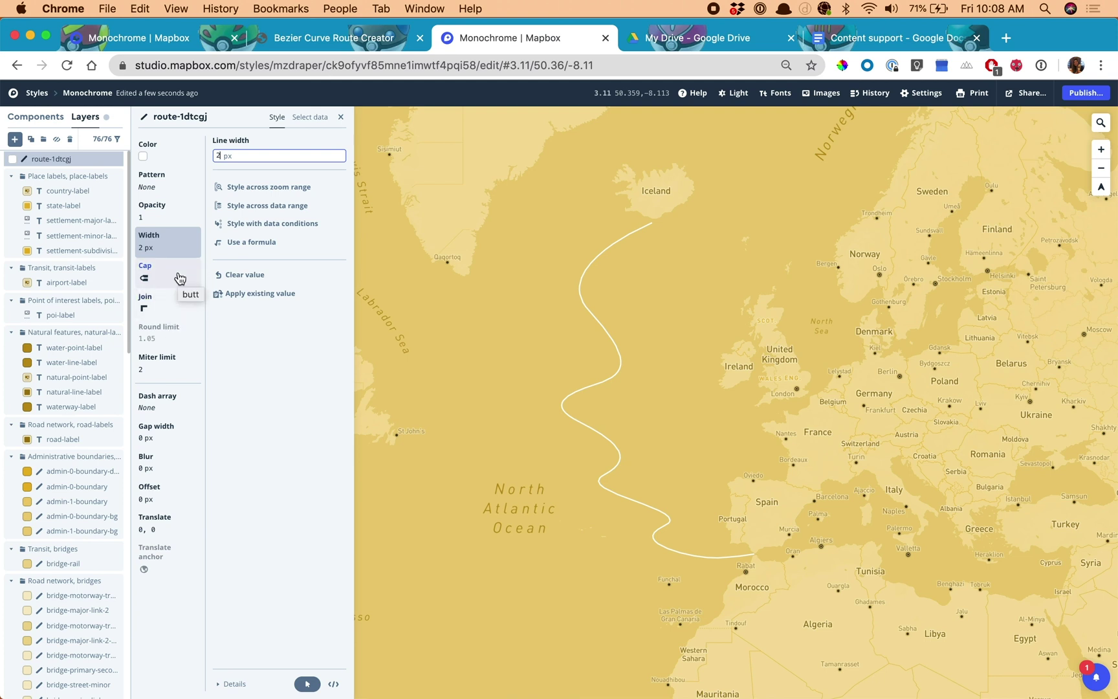
left_click(179, 278)
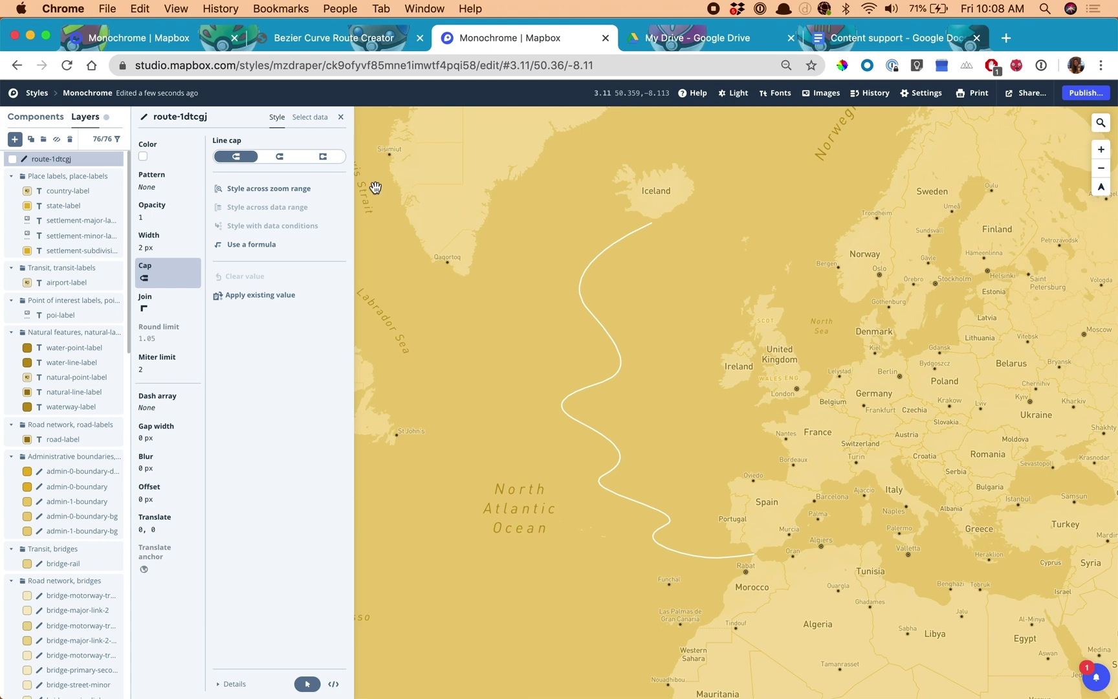
- Give the route line round caps and round joins
left_click(280, 158)
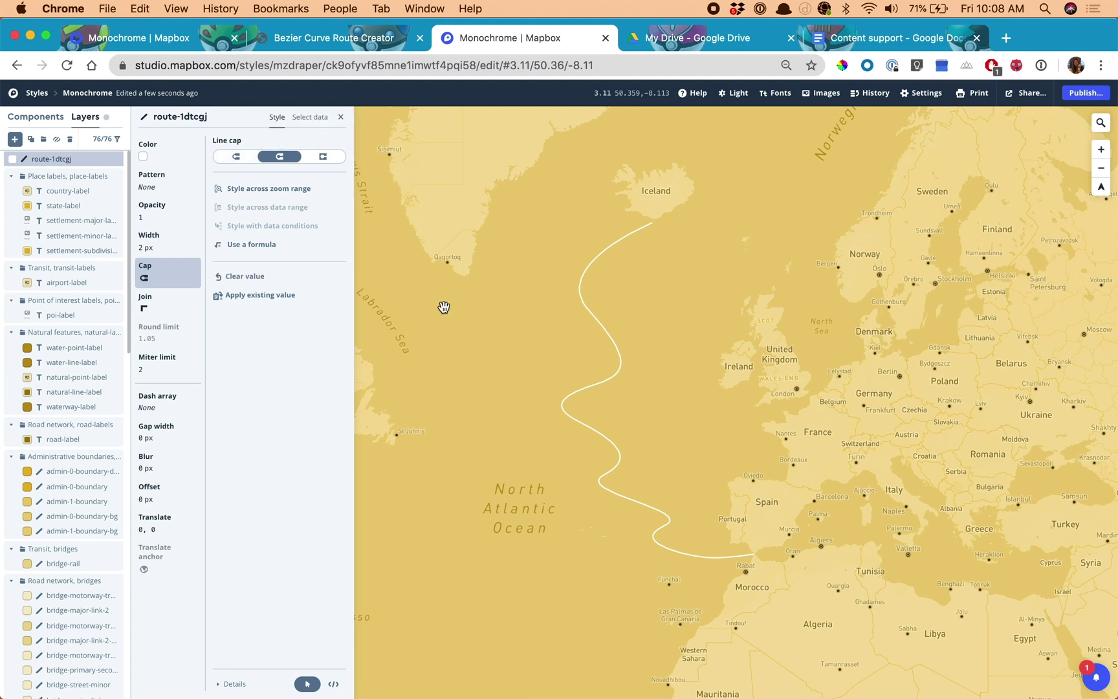
left_click(193, 313)
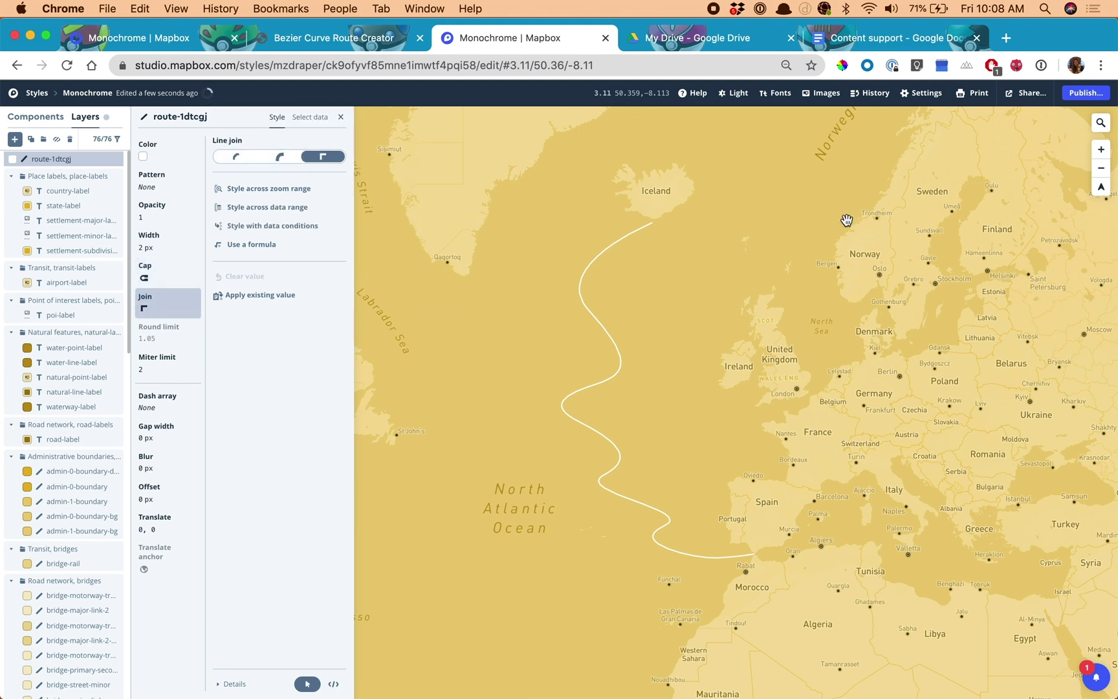
left_click(274, 155)
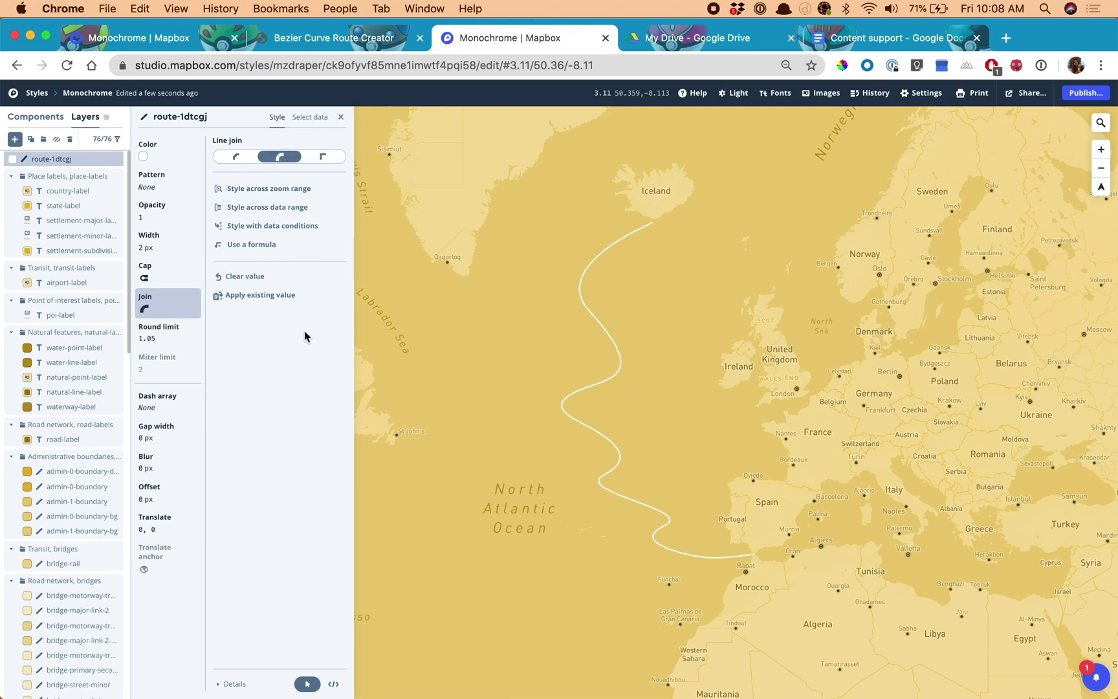
left_click_drag(638, 347, 599, 346)
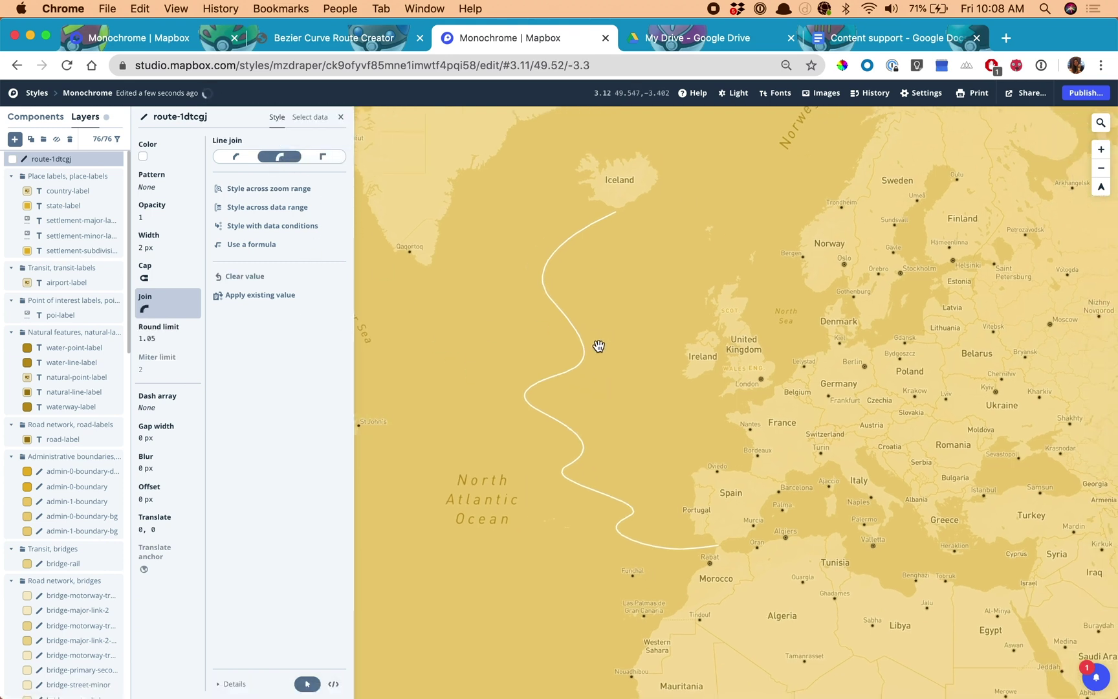
scroll(598, 346, "up", 2)
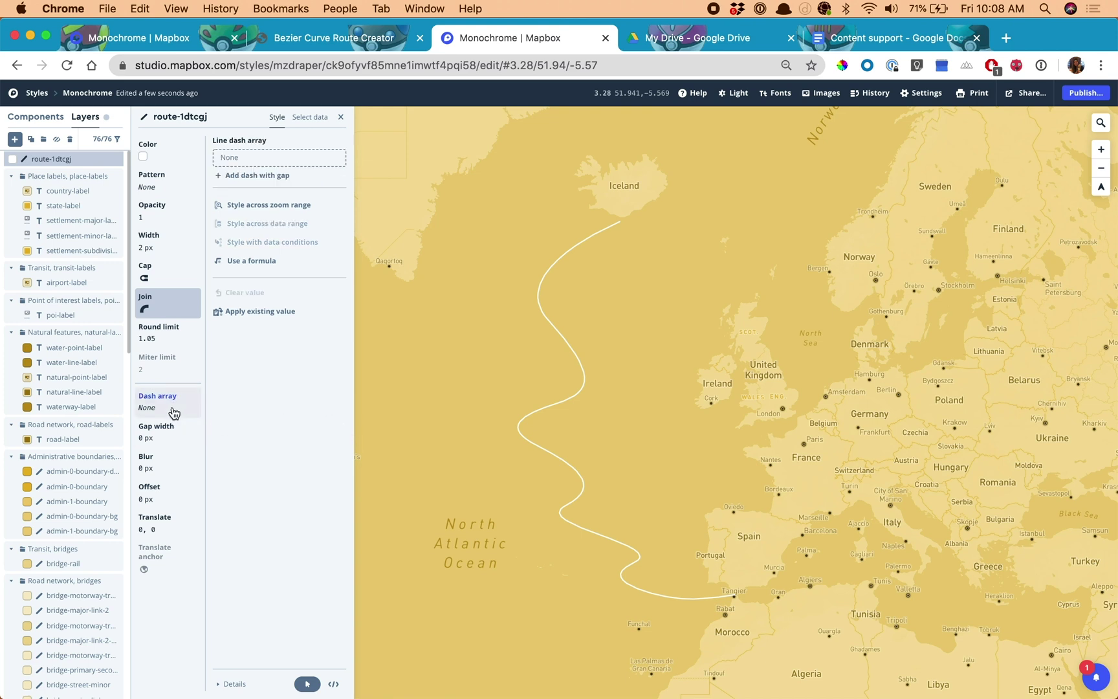
left_click(250, 184)
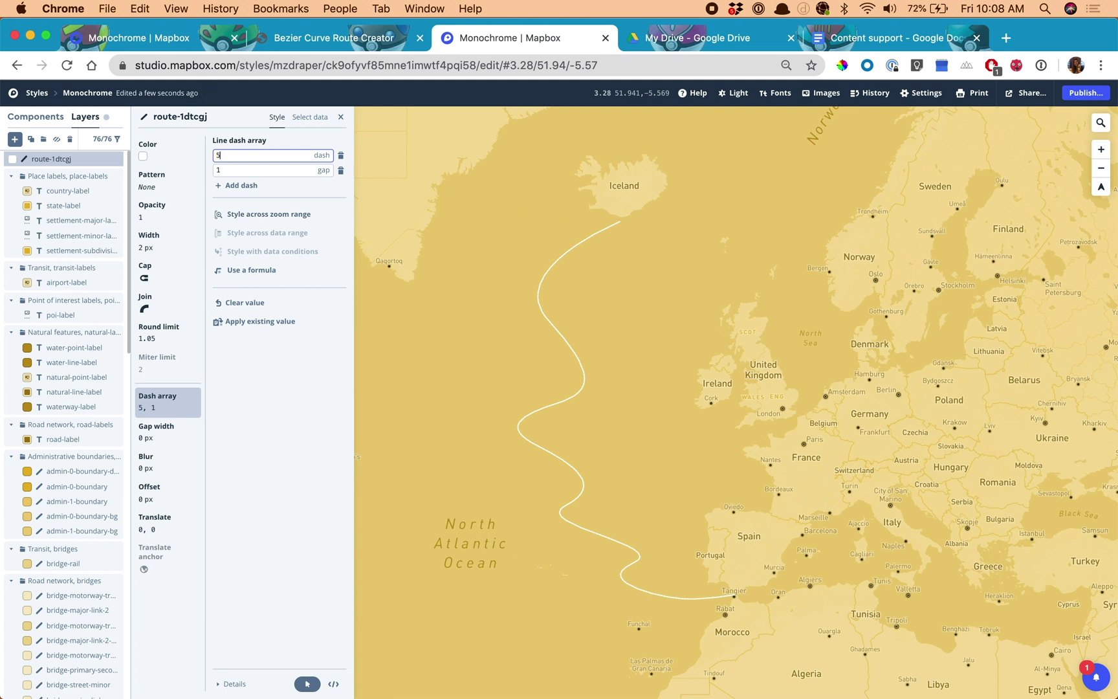
- Set the dash array to dash 5, gap 6, and close the layer editor
type("5")
key("Tab")
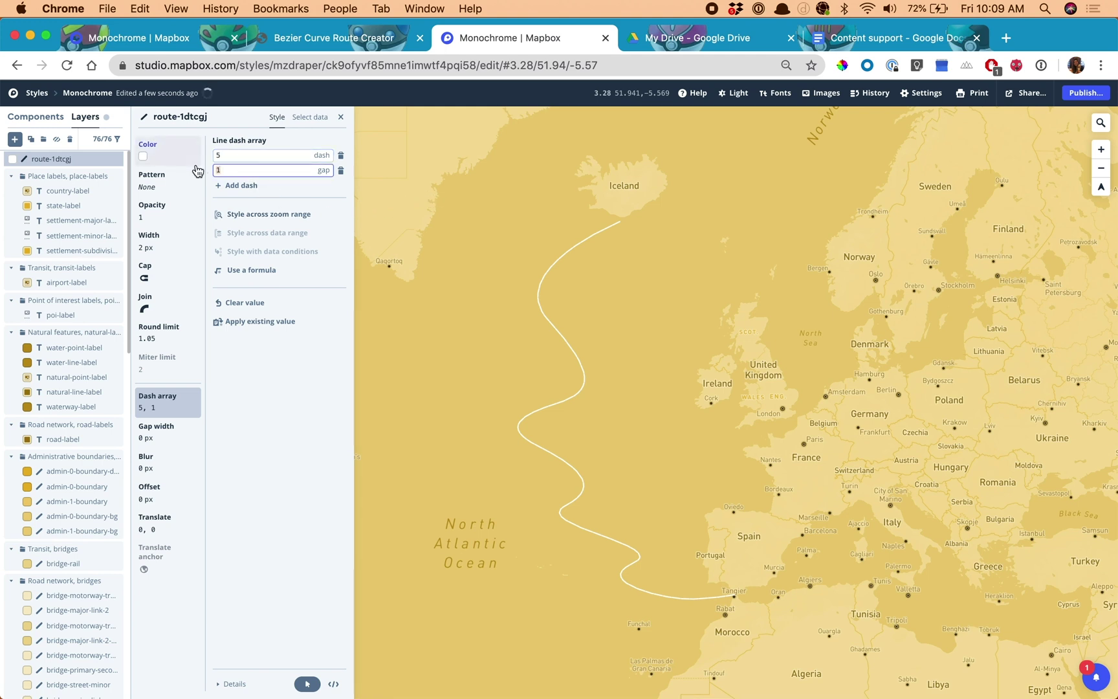
type("6")
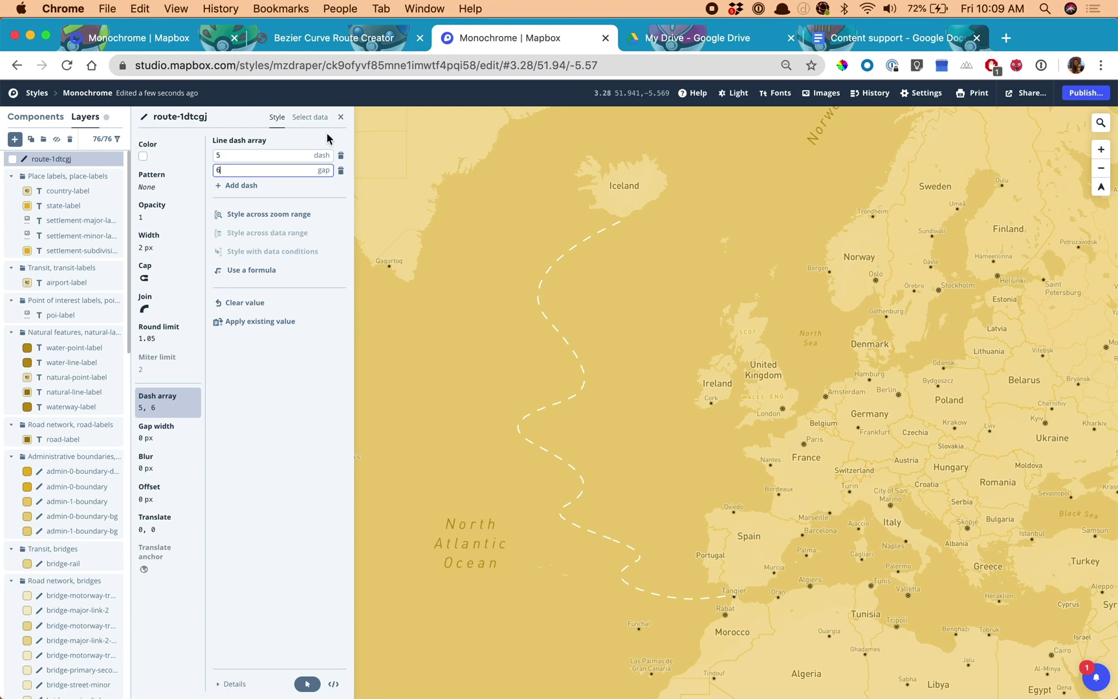
left_click(339, 117)
left_click(338, 117)
left_click_drag(424, 250, 452, 290)
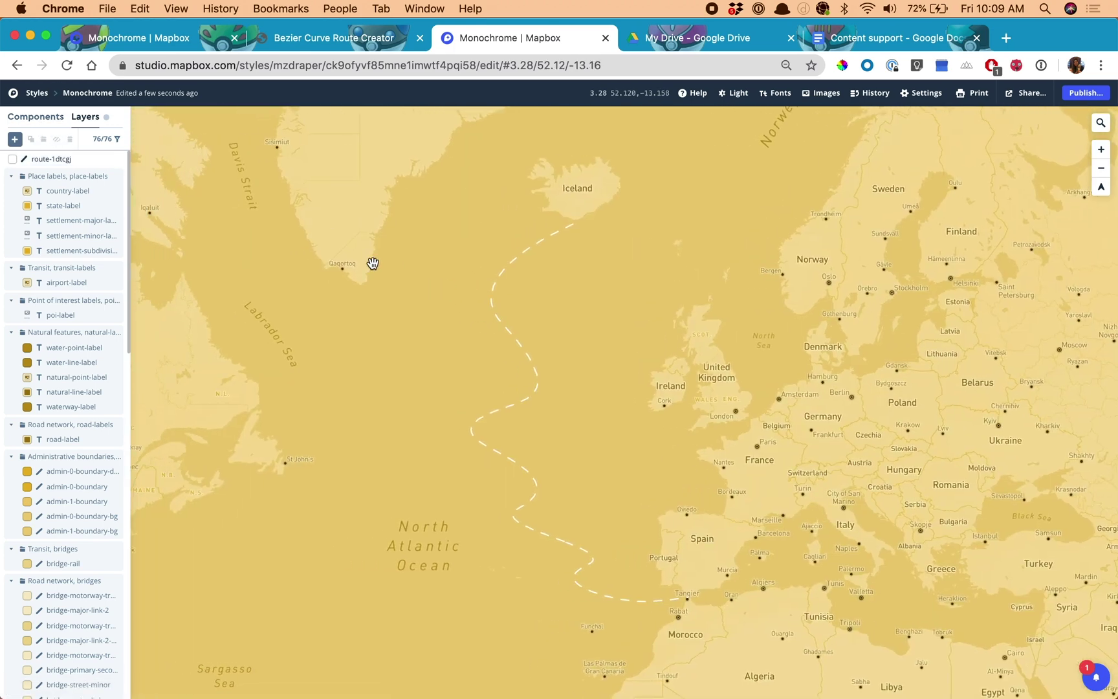
- In Components, change the Base colour to the darker muted gold dbcb9e
left_click(53, 129)
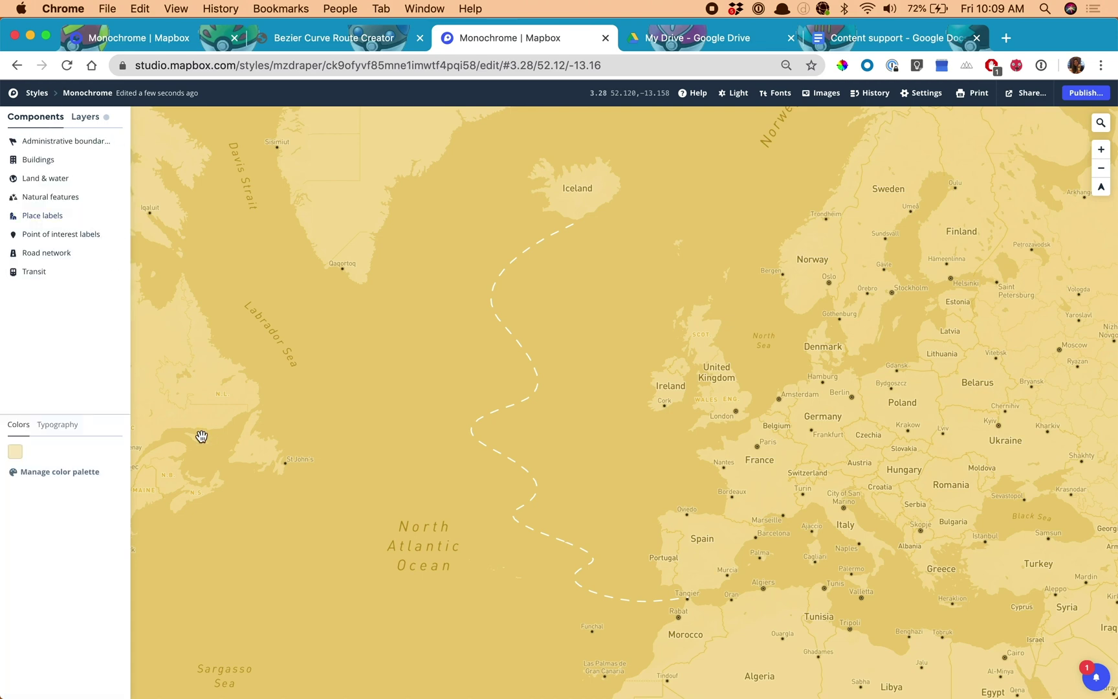
left_click(16, 458)
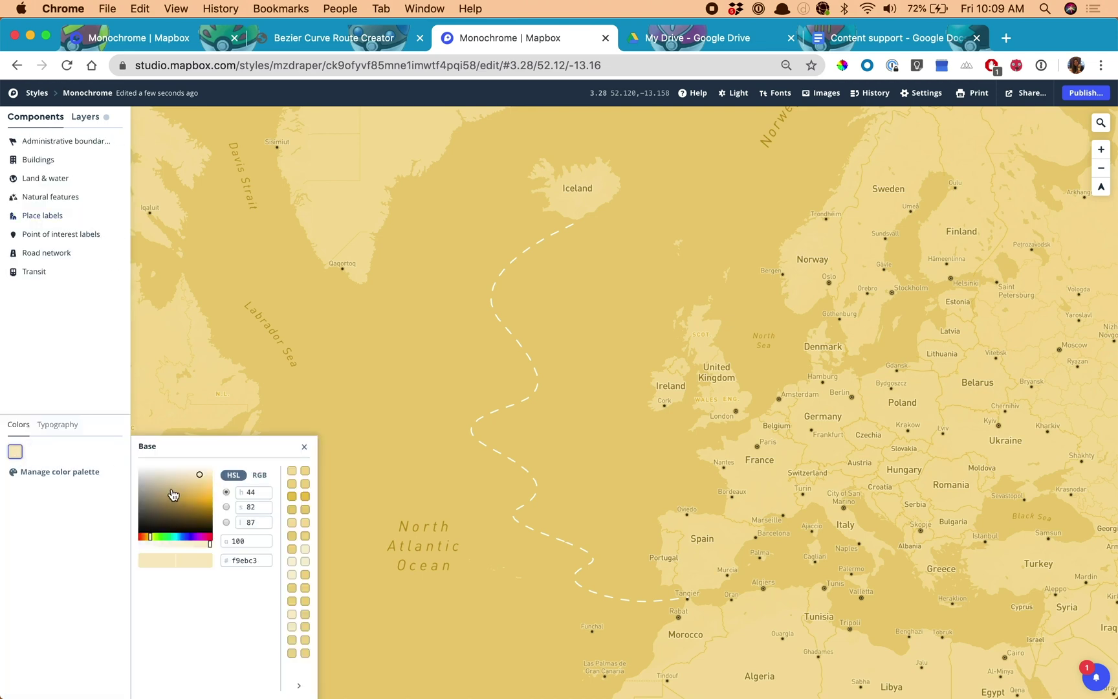
left_click(173, 485)
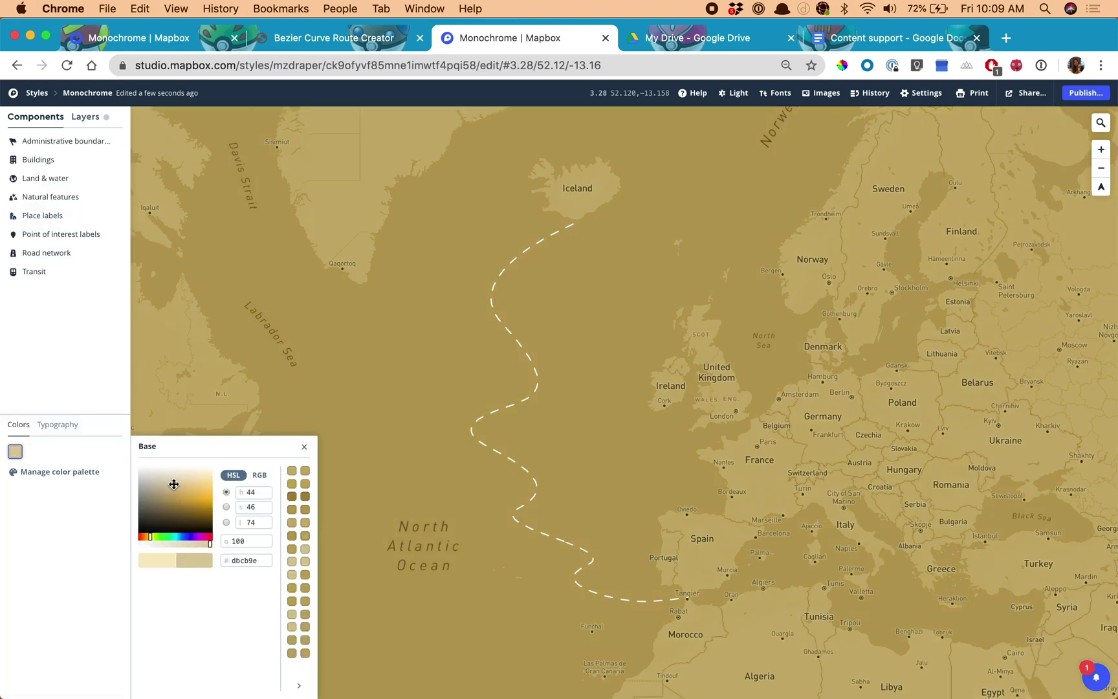
left_click(305, 448)
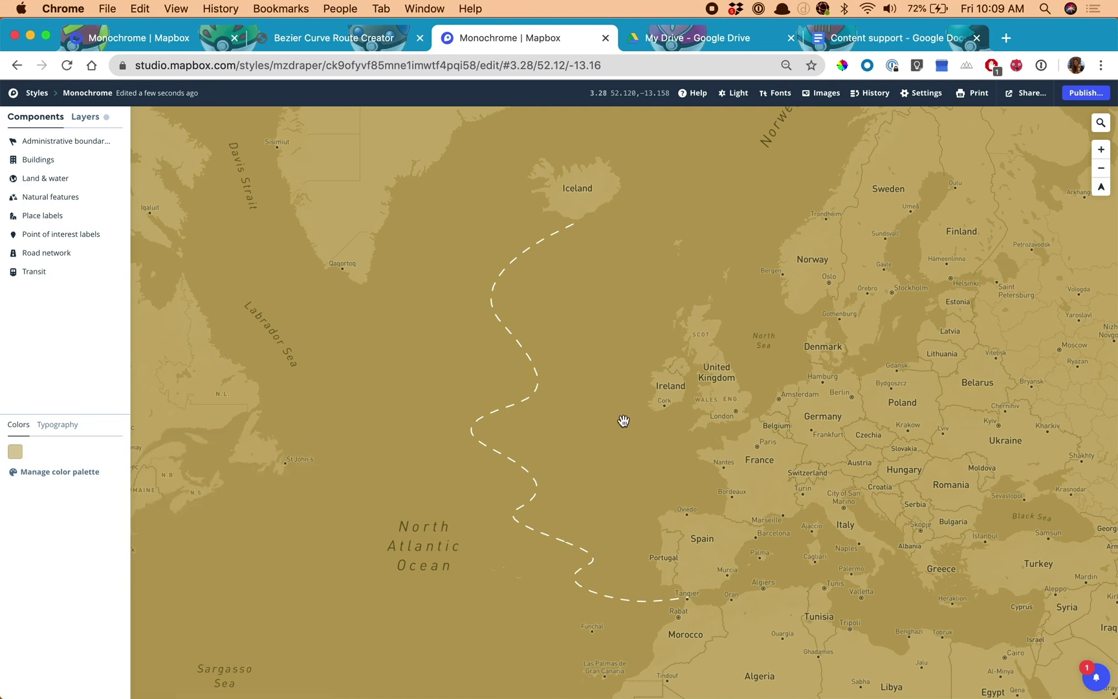
- Publish the Monochrome style to production and dismiss the success dialog
left_click(1076, 95)
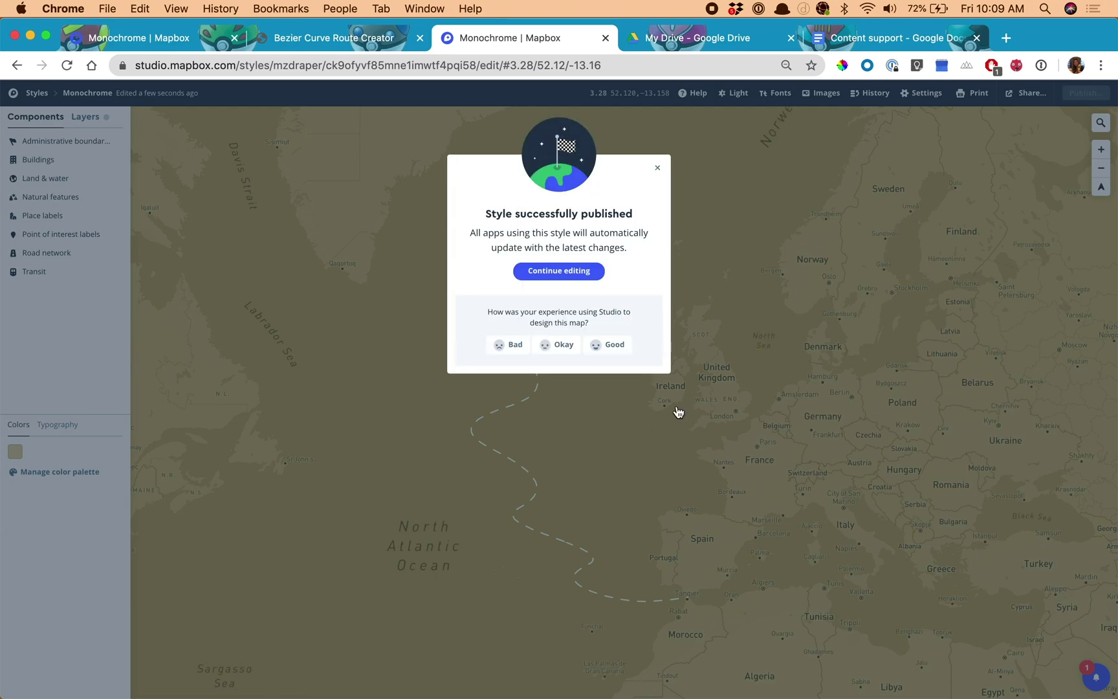
left_click(655, 171)
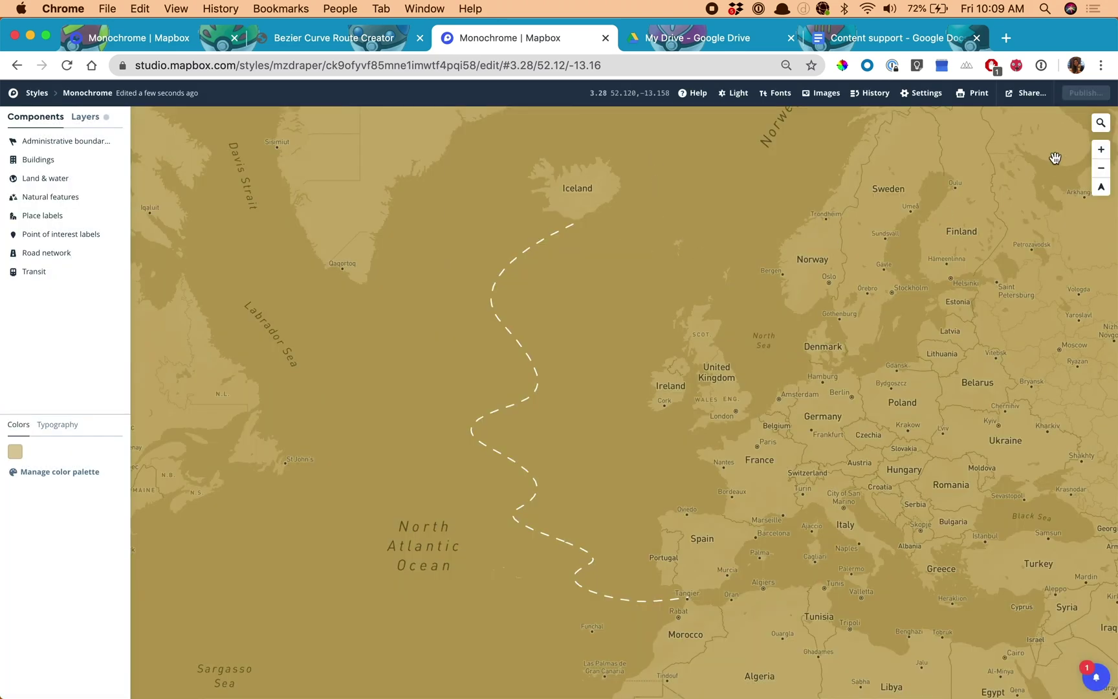
left_click(1028, 93)
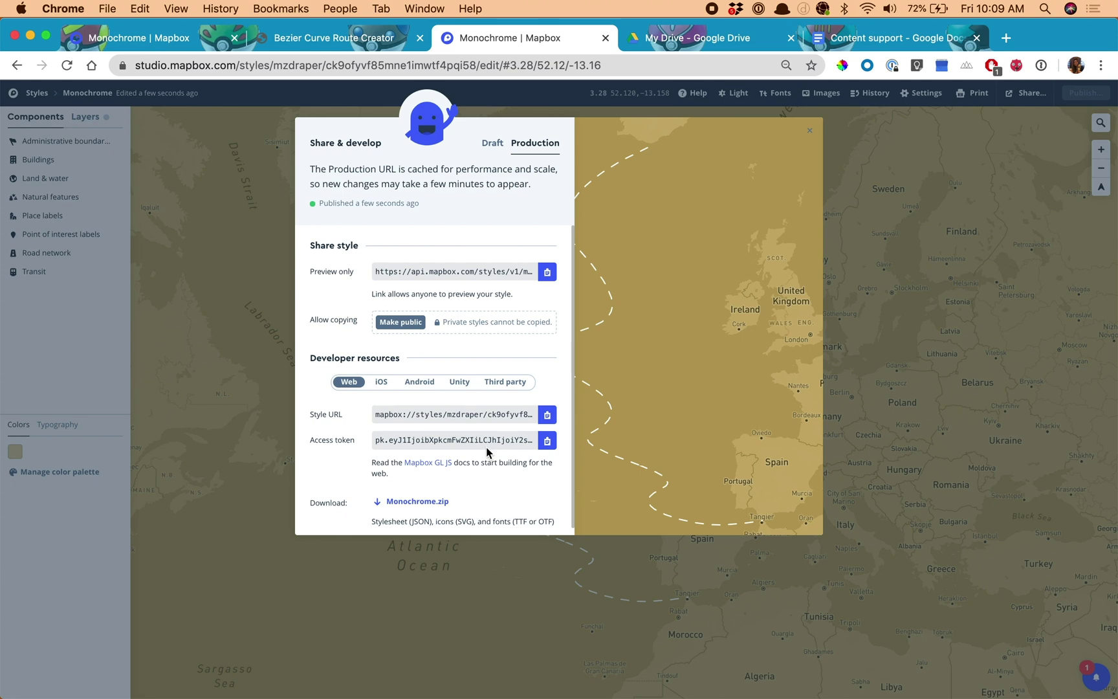
- Scroll the production preview to view the dashed white Iceland–Gibraltar route on the golden map
scroll(687, 383, "down", 5)
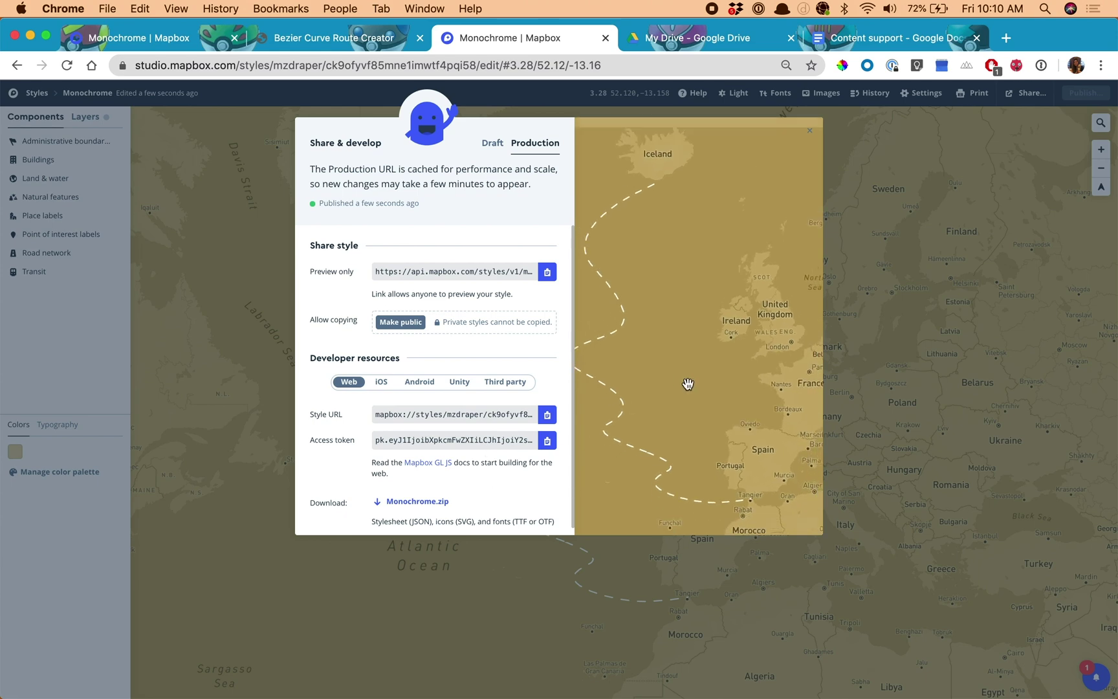